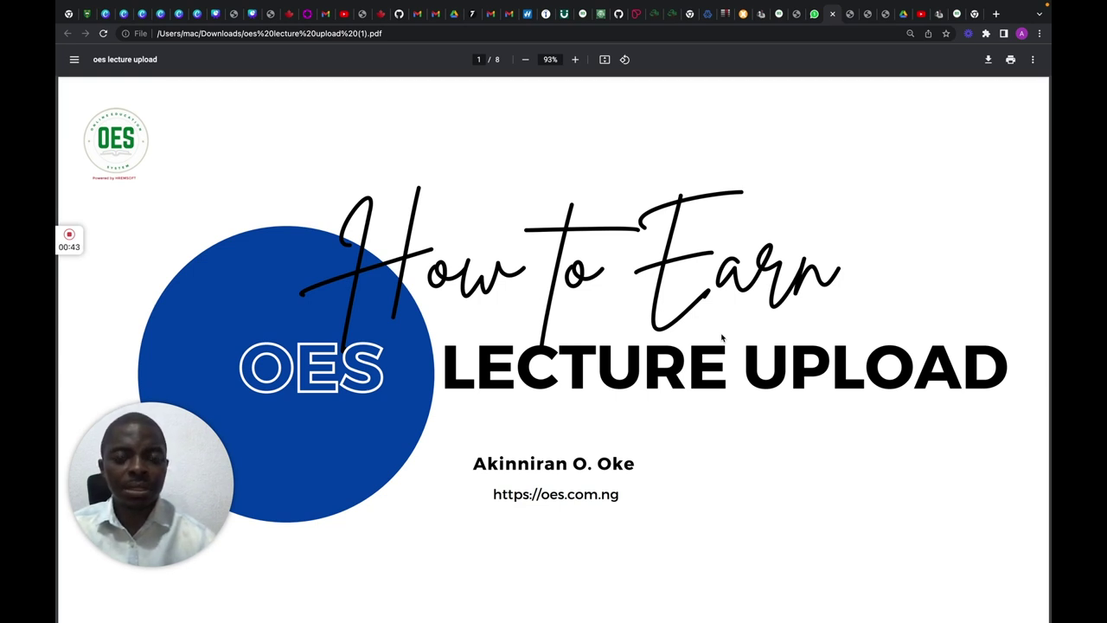
Step: Scroll the PDF guide past the introducing ME page to page 3/8, the OES Dashboard Connect slide
{"action": "scroll", "coordinate": [723, 337], "scroll_direction": "down", "scroll_amount": 10}
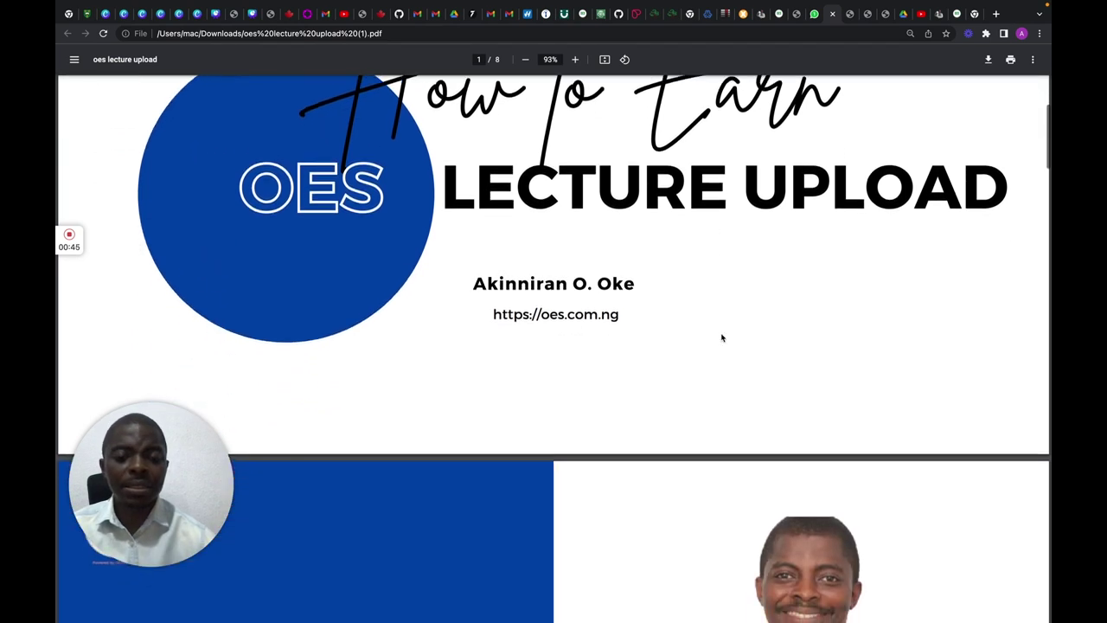
{"action": "scroll", "coordinate": [723, 337], "scroll_direction": "down", "scroll_amount": 2}
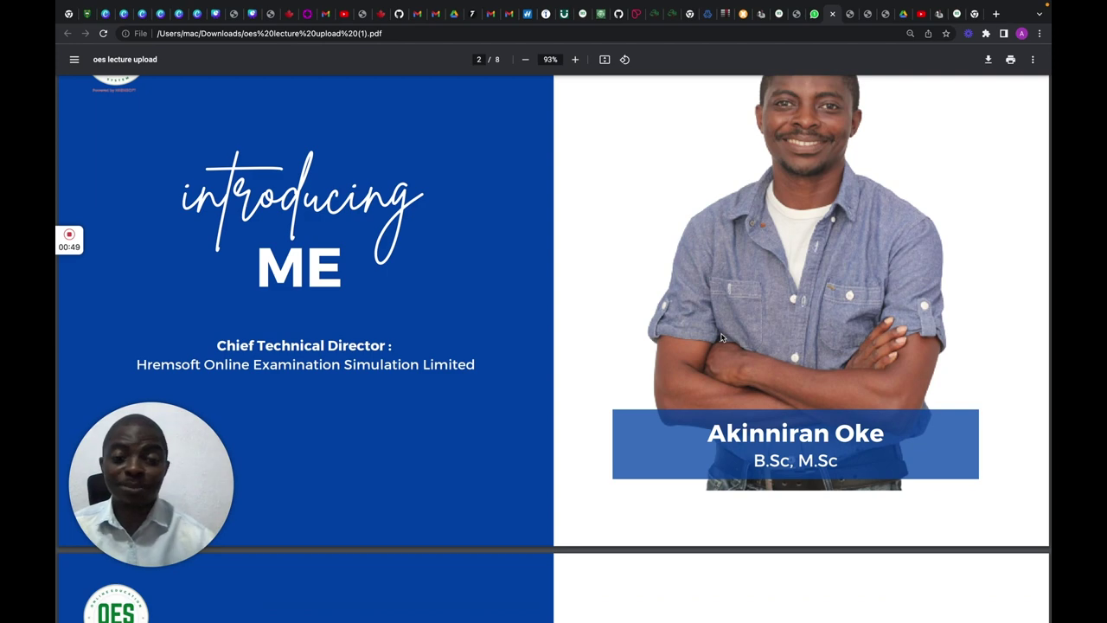
{"action": "scroll", "coordinate": [722, 338], "scroll_direction": "down", "scroll_amount": 10}
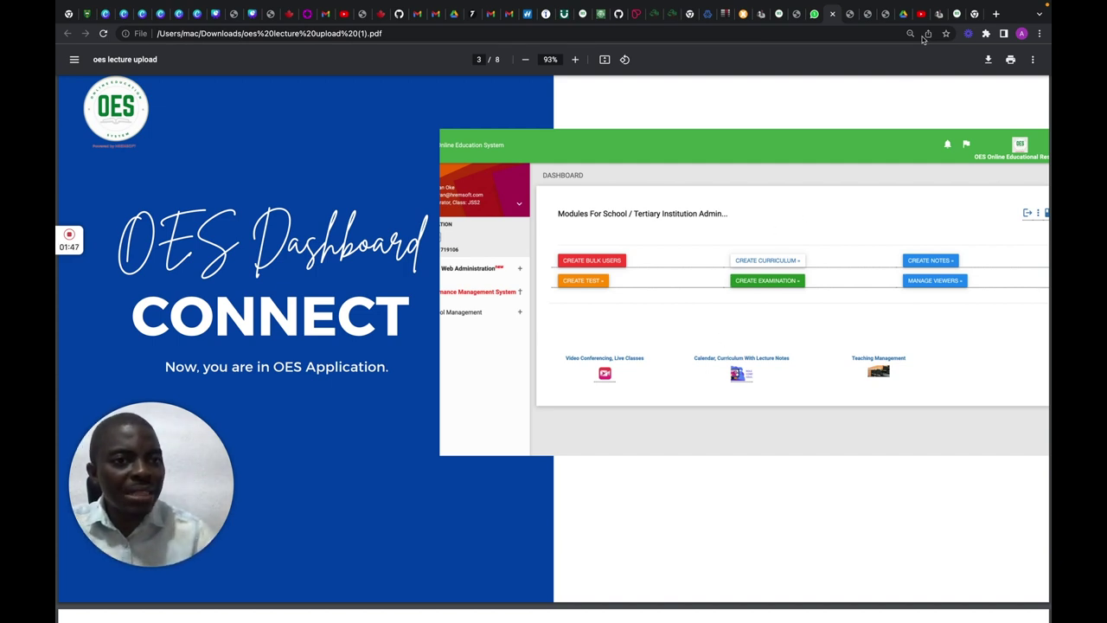
Step: Sign in to OES from its login page after the reCAPTCHA check, then return to the PDF guide
{"action": "left_click", "coordinate": [958, 16]}
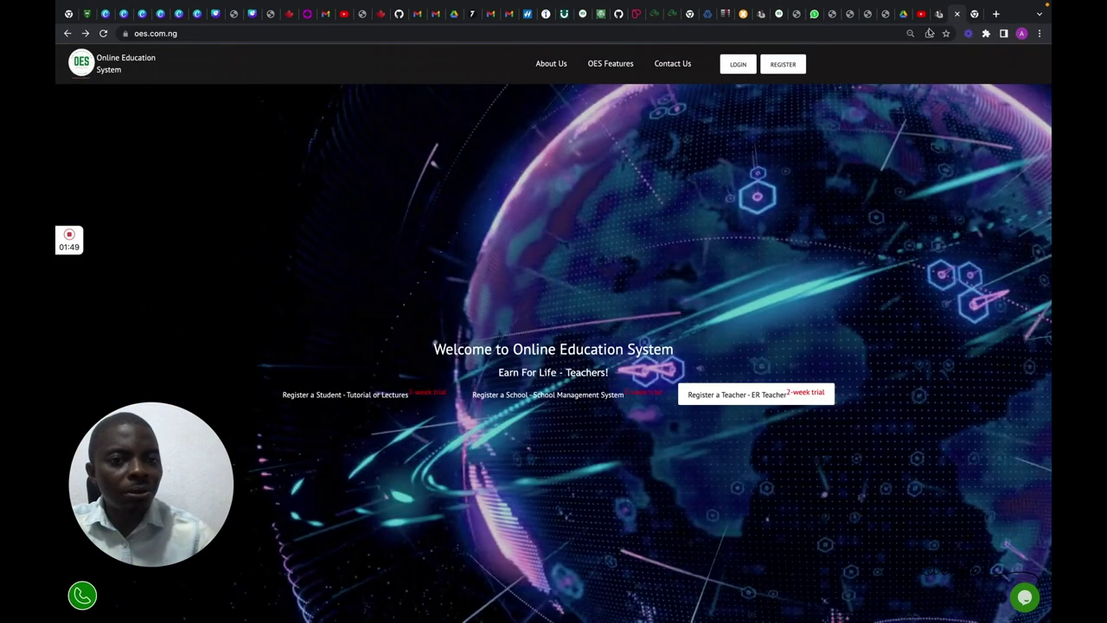
{"action": "scroll", "coordinate": [794, 232], "scroll_direction": "down", "scroll_amount": 1}
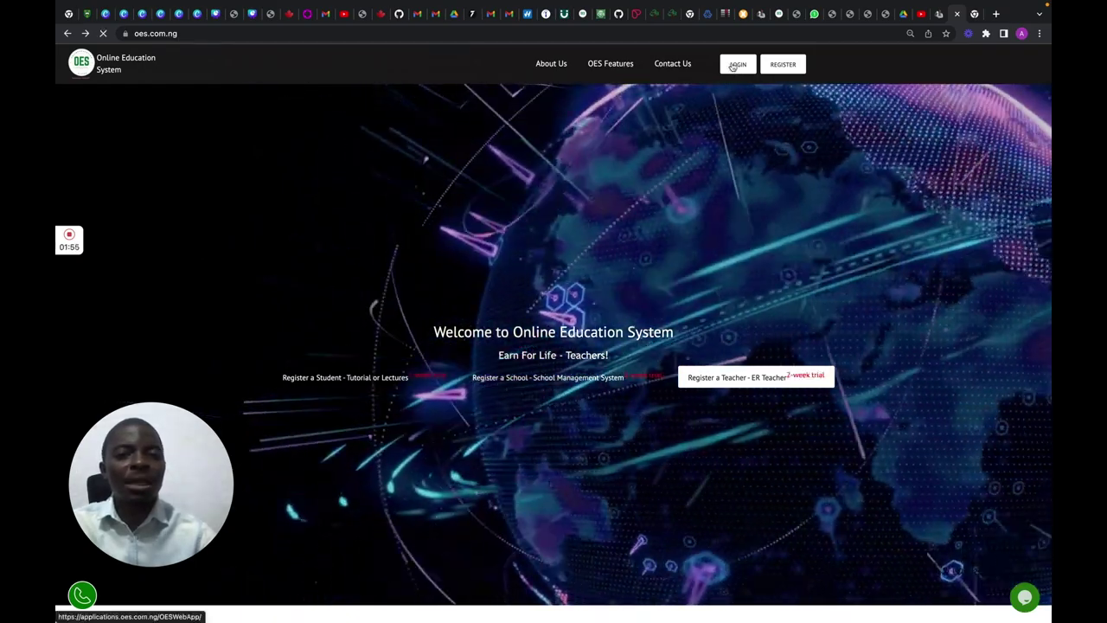
{"action": "left_click", "coordinate": [735, 65]}
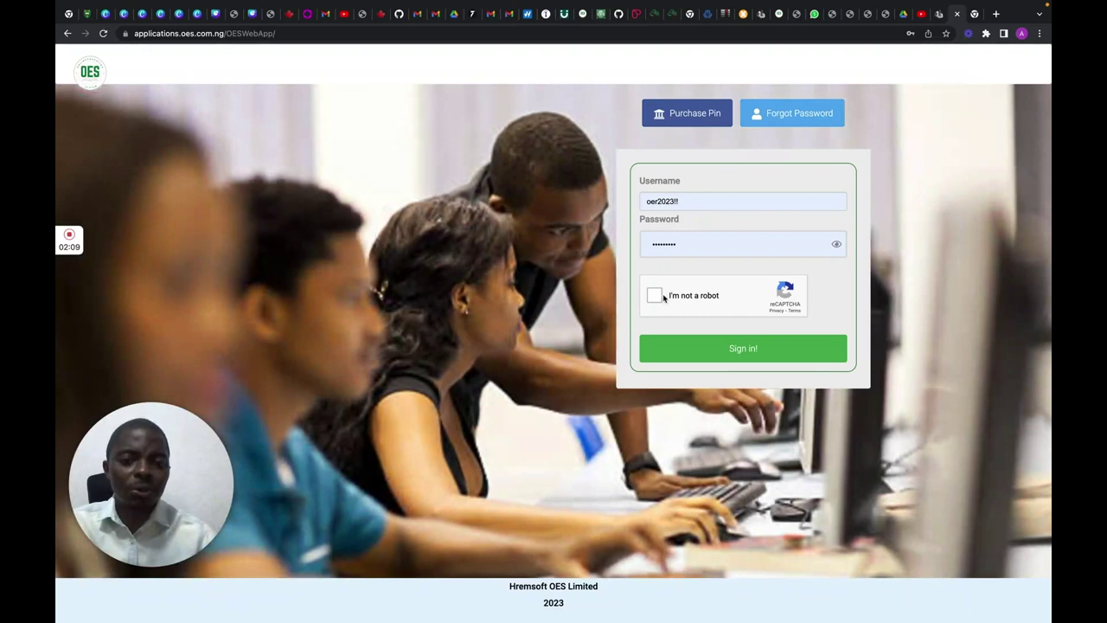
{"action": "left_click", "coordinate": [654, 296]}
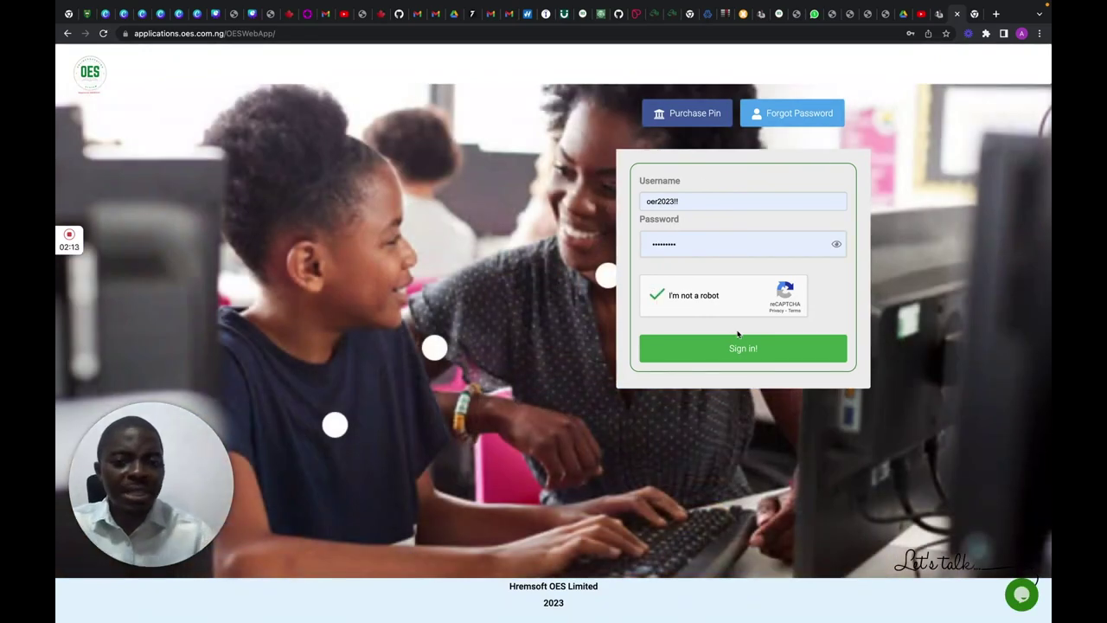
{"action": "left_click", "coordinate": [738, 350]}
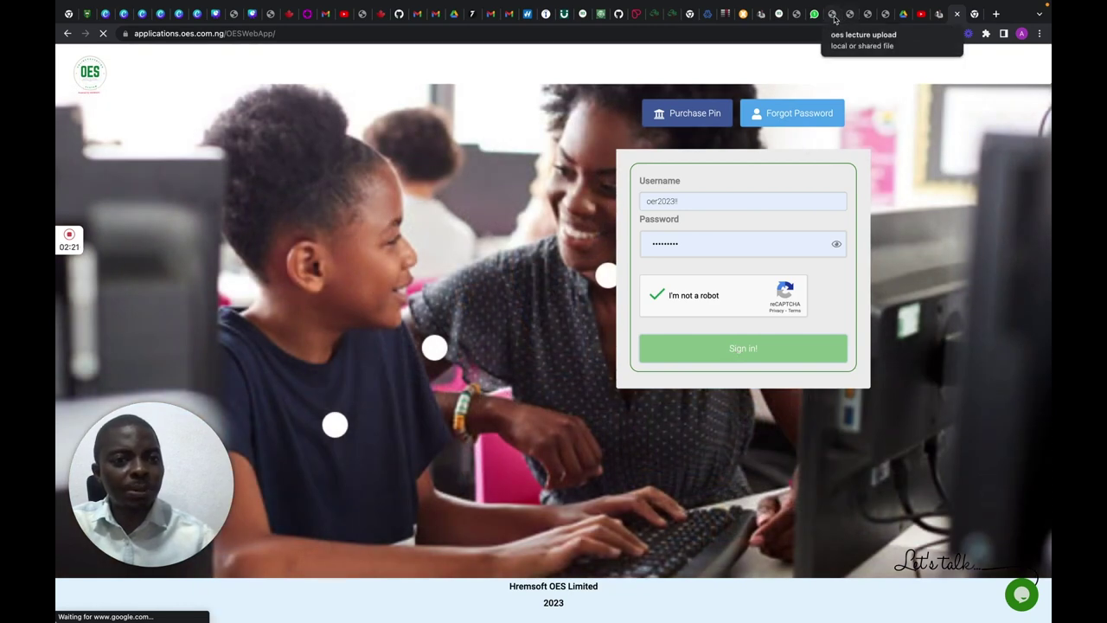
{"action": "left_click", "coordinate": [833, 15]}
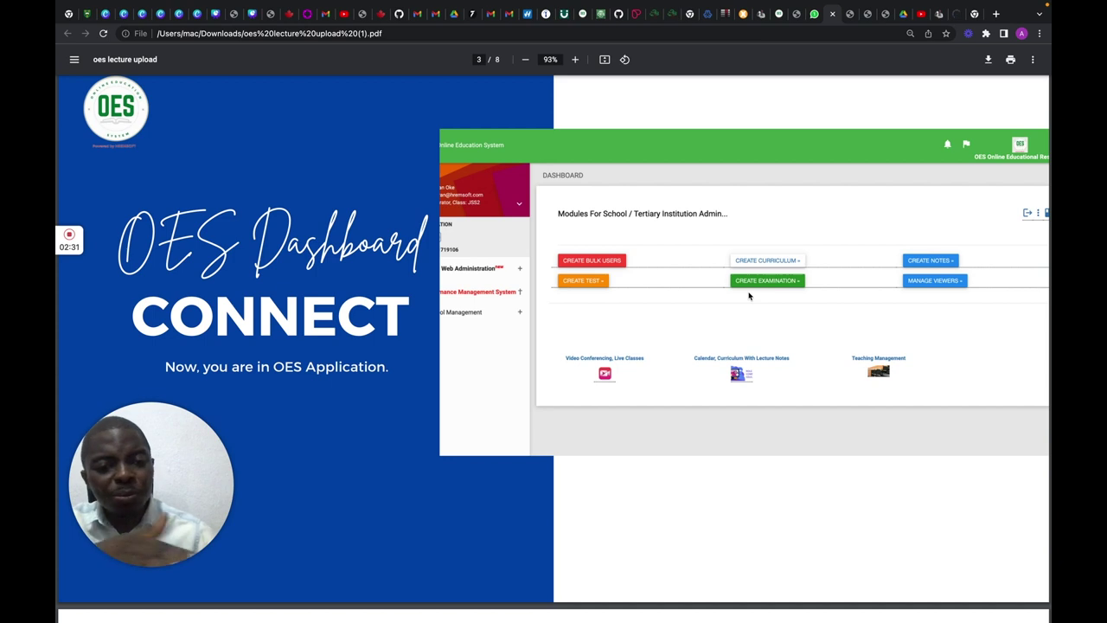
Step: Scroll the PDF to page 4/8, the 'Uploading Lecture – OES Lecture Management' slide
{"action": "scroll", "coordinate": [750, 296], "scroll_direction": "down", "scroll_amount": 2}
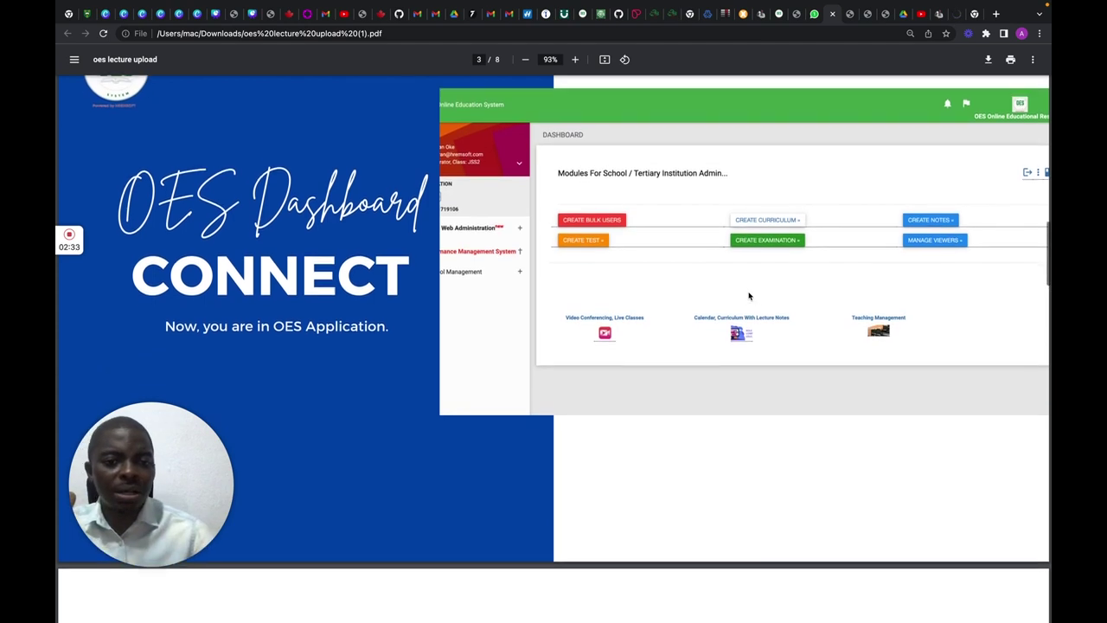
{"action": "scroll", "coordinate": [749, 296], "scroll_direction": "up", "scroll_amount": 1}
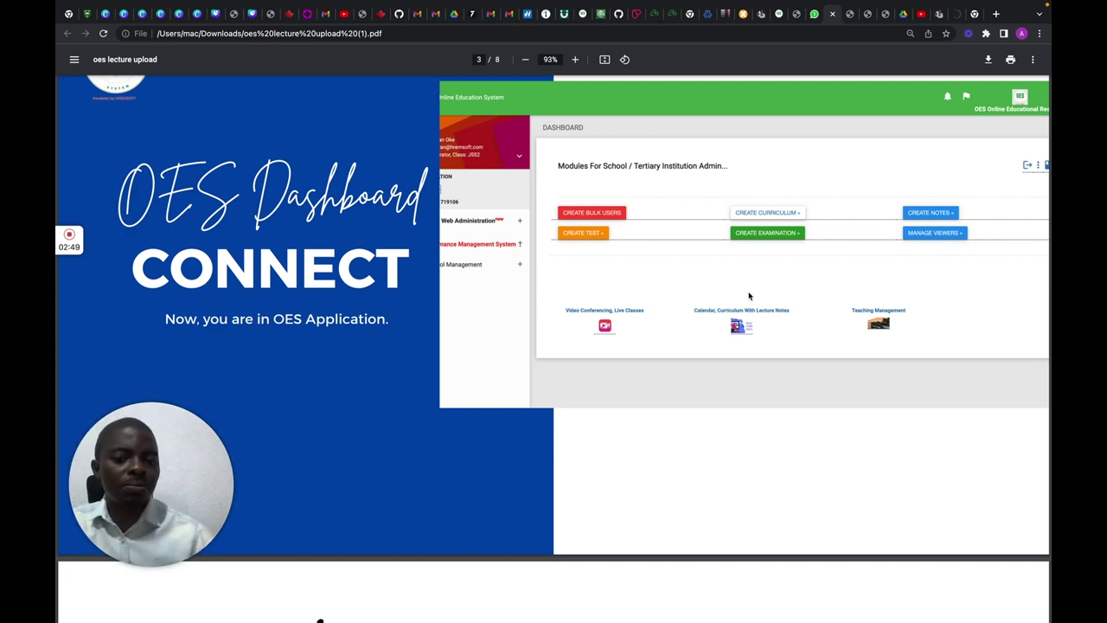
{"action": "scroll", "coordinate": [749, 296], "scroll_direction": "down", "scroll_amount": 5}
{"action": "scroll", "coordinate": [750, 296], "scroll_direction": "down", "scroll_amount": 4}
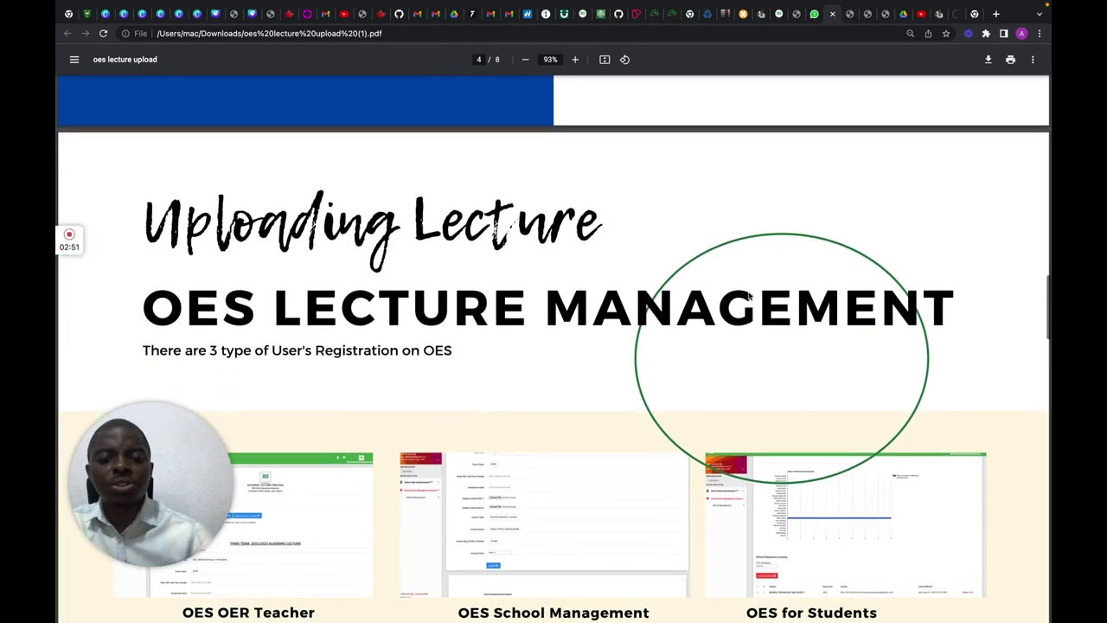
{"action": "scroll", "coordinate": [750, 296], "scroll_direction": "up", "scroll_amount": 10}
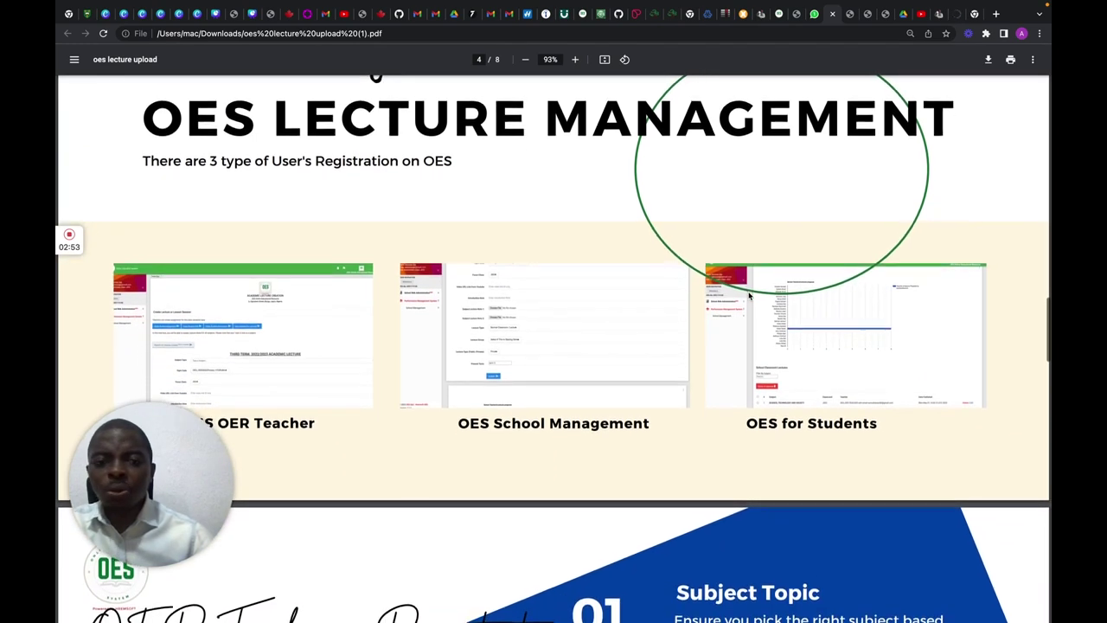
{"action": "scroll", "coordinate": [749, 296], "scroll_direction": "down", "scroll_amount": 1}
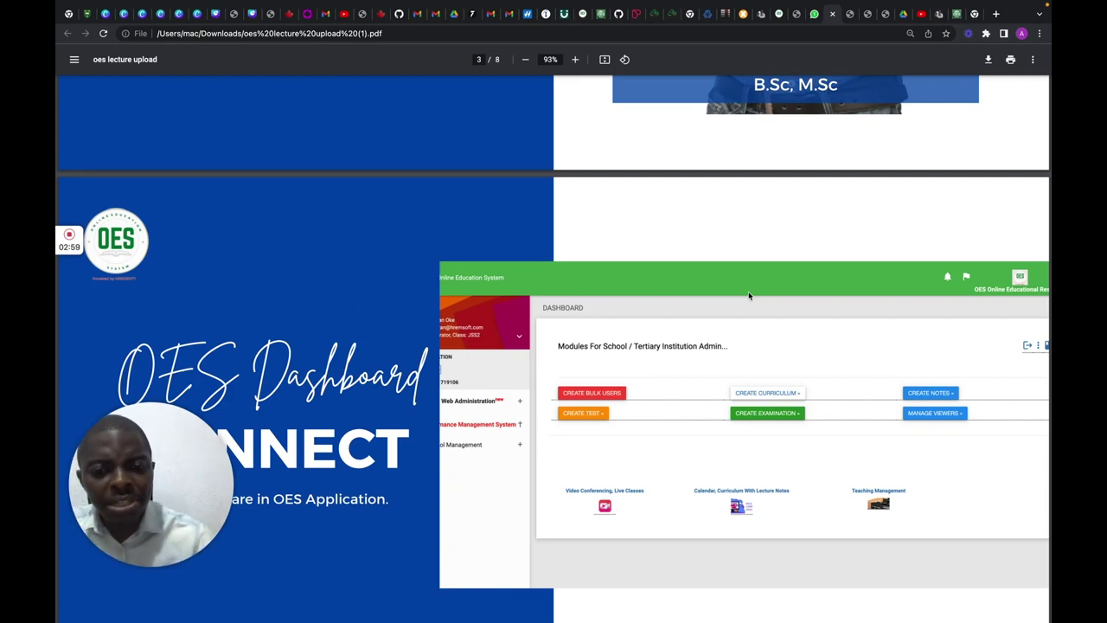
{"action": "scroll", "coordinate": [749, 295], "scroll_direction": "down", "scroll_amount": 10}
{"action": "scroll", "coordinate": [749, 296], "scroll_direction": "down", "scroll_amount": 5}
{"action": "scroll", "coordinate": [749, 296], "scroll_direction": "up", "scroll_amount": 6}
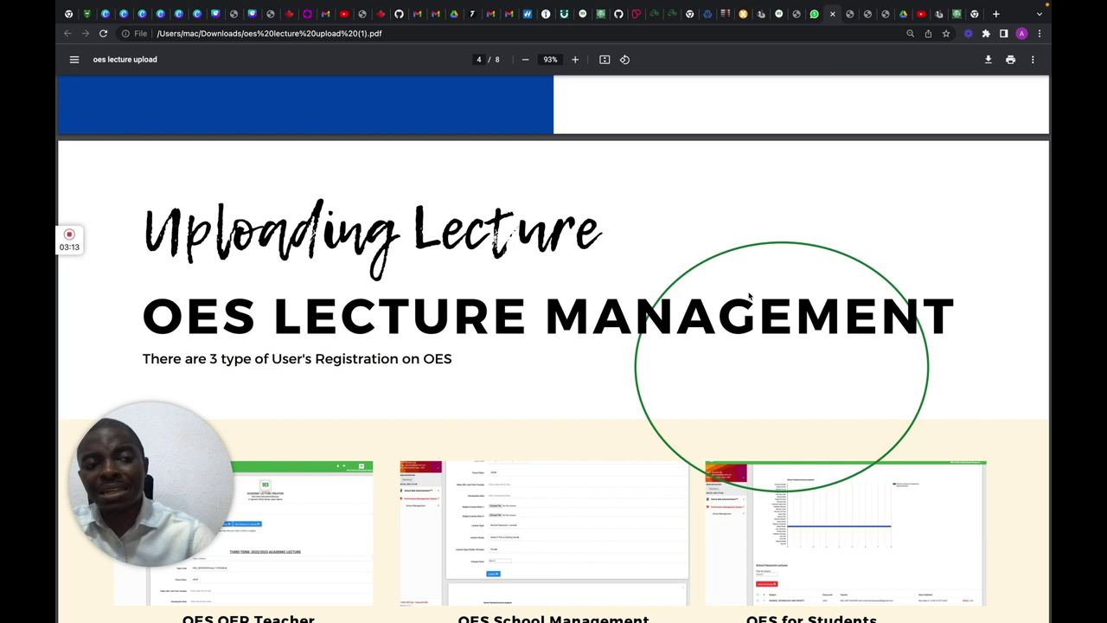
Step: Load classroom.oes.com.ng/oer123 in a new tab to join the Oer 123 meeting room
{"action": "left_click", "coordinate": [995, 14]}
{"action": "left_click", "coordinate": [862, 32]}
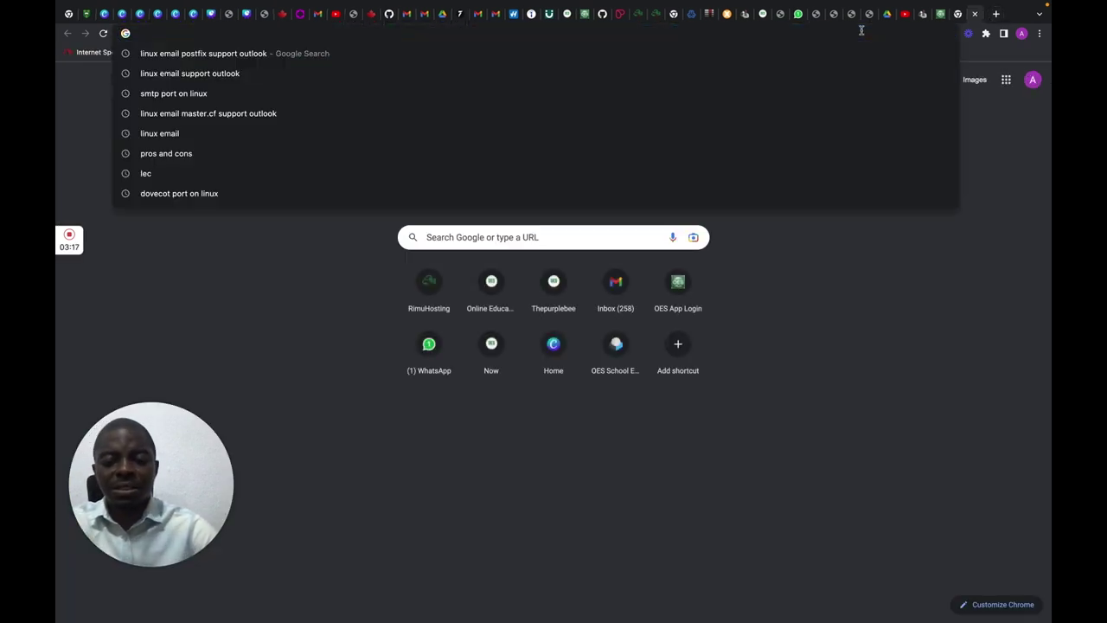
{"action": "type", "text": "class"}
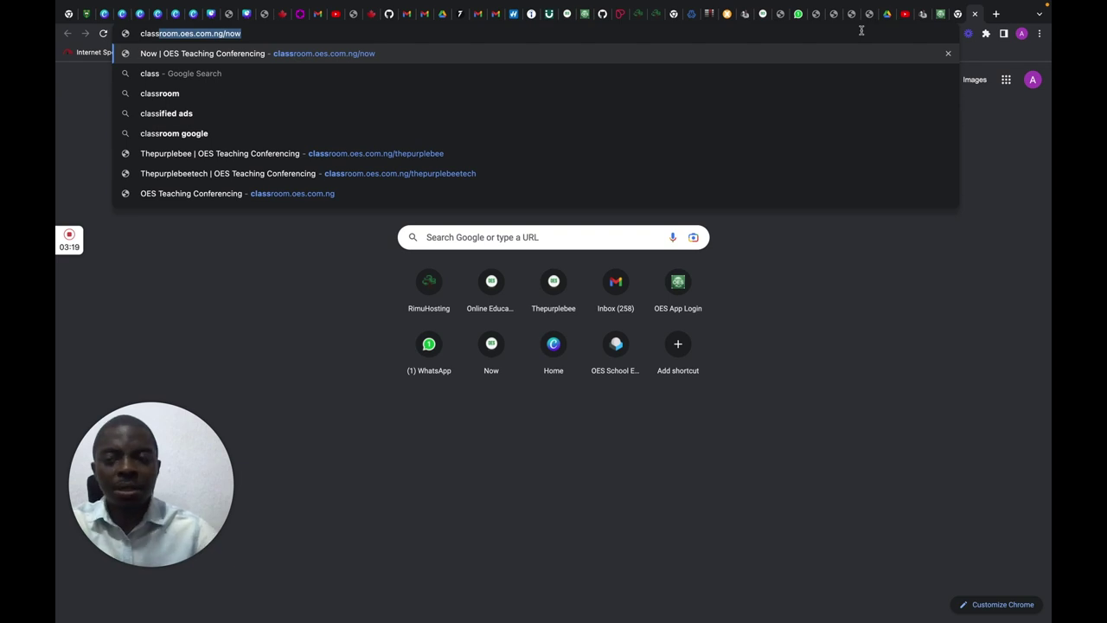
{"action": "key", "text": "Right"}
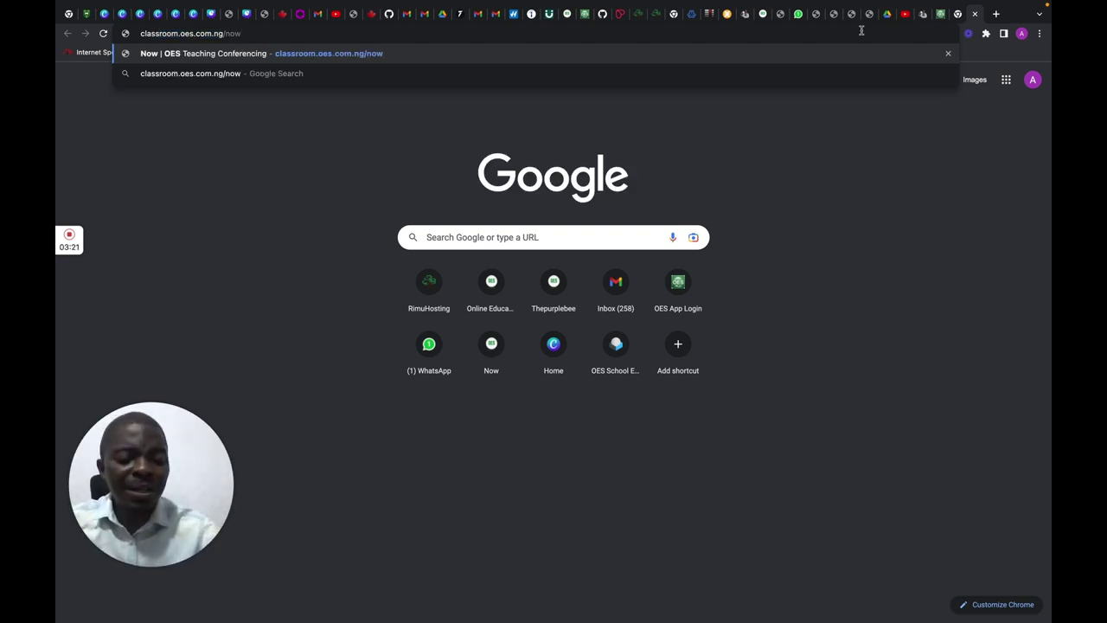
{"action": "key", "text": "BackSpace"}
{"action": "key", "text": "BackSpace"}
{"action": "key", "text": "BackSpace"}
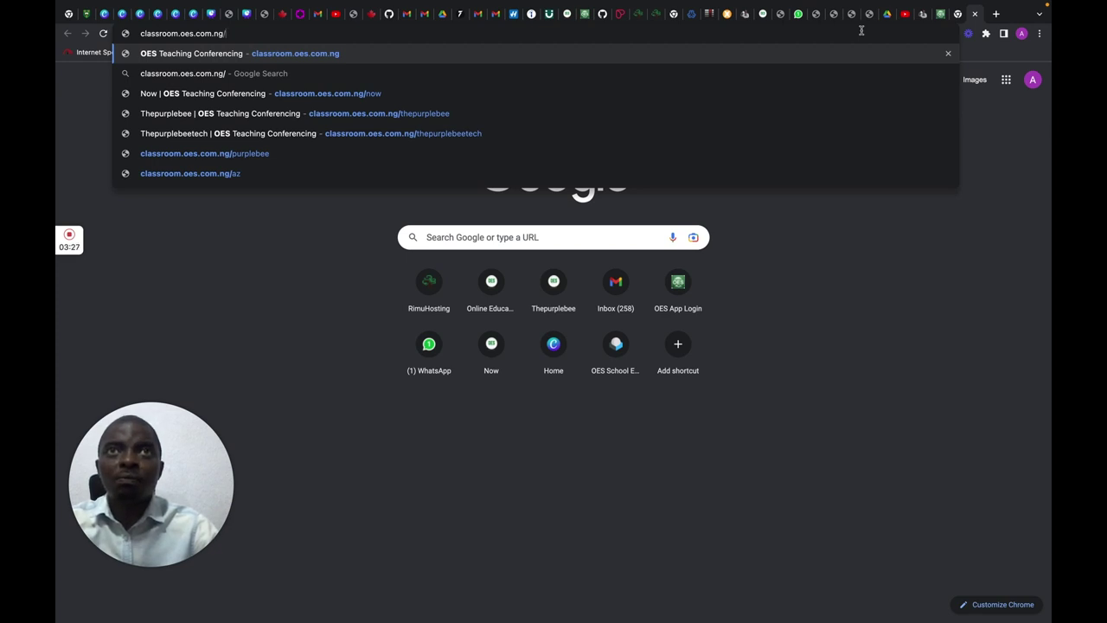
{"action": "type", "text": "oer123"}
{"action": "key", "text": "Return"}
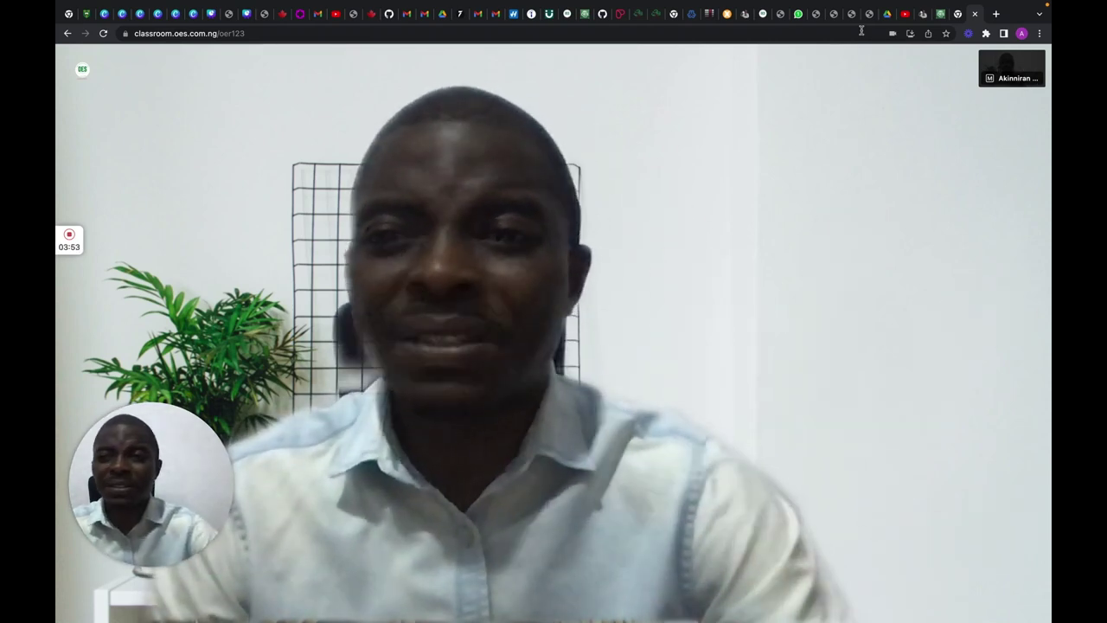
Step: Dismiss the end-meeting options without leaving the call, then return to the PDF guide's page 4
{"action": "mouse_move", "coordinate": [791, 251]}
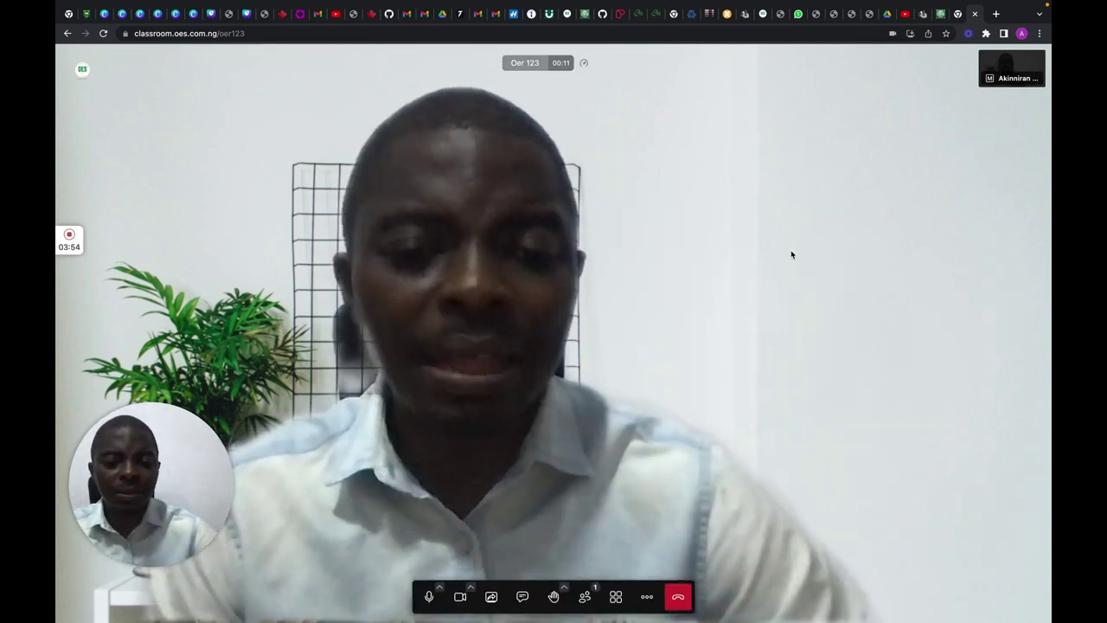
{"action": "left_click", "coordinate": [679, 597]}
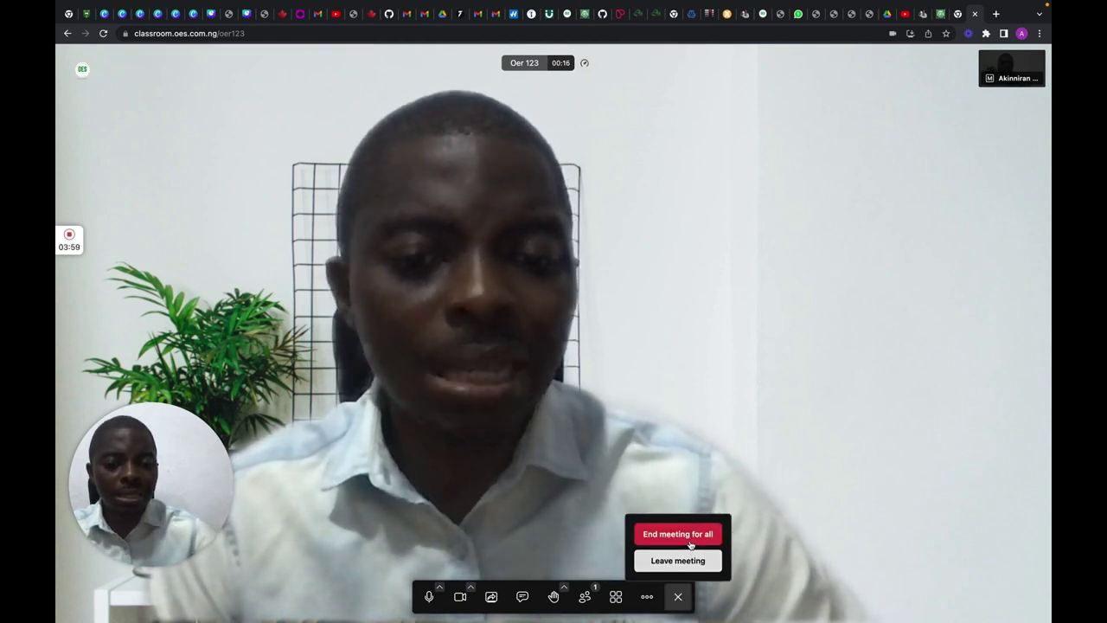
{"action": "left_click", "coordinate": [688, 537]}
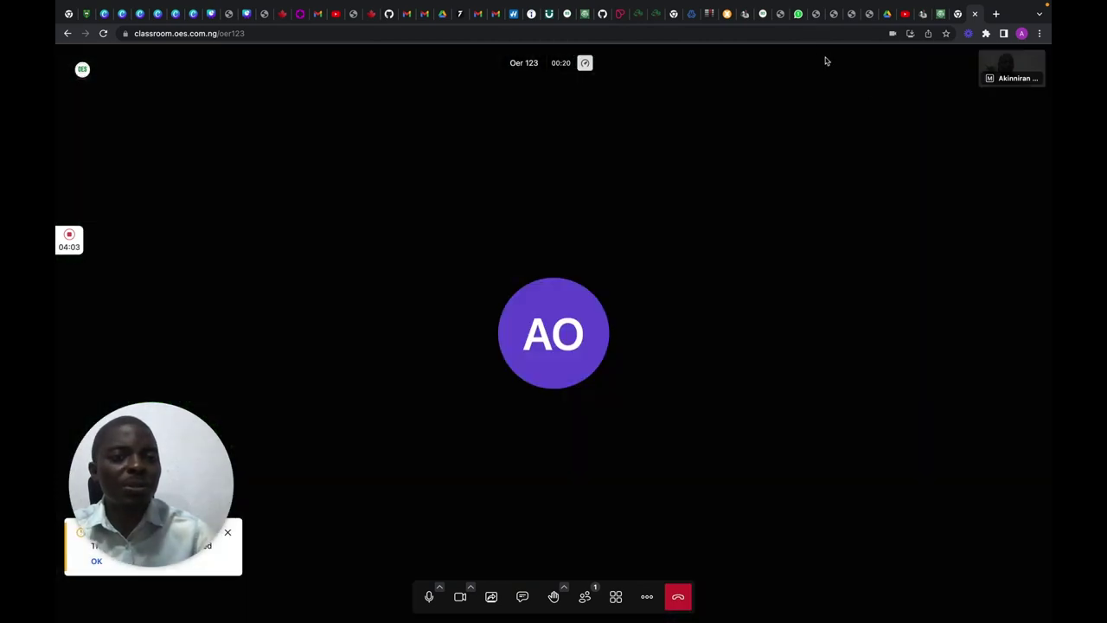
{"action": "left_click", "coordinate": [816, 15]}
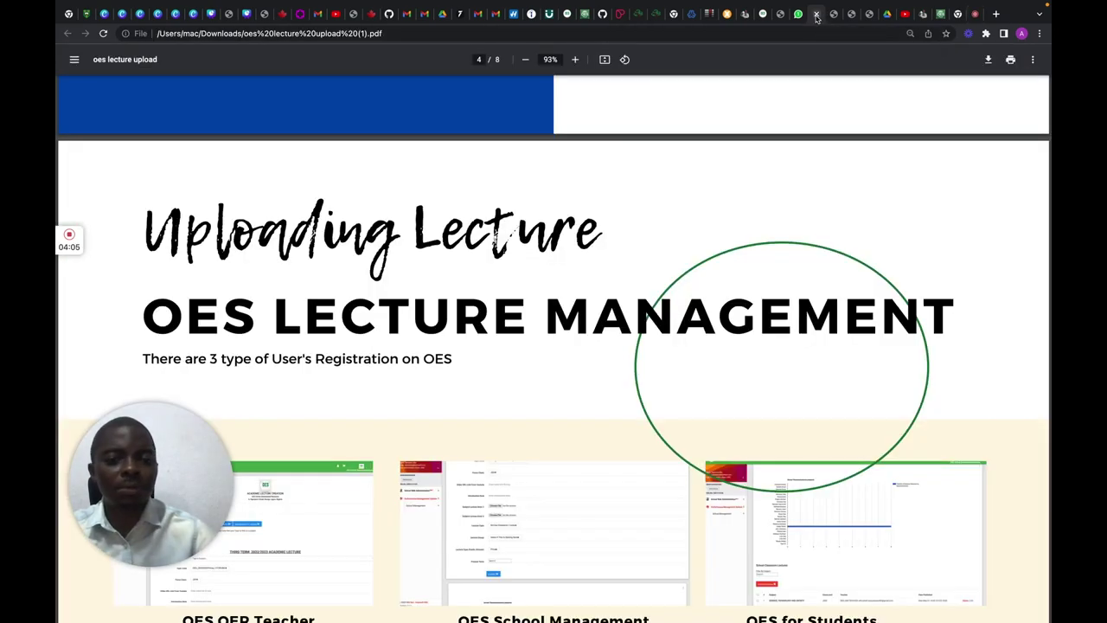
Step: Review PDF pages 3 and 4 again, then switch to the OES classroom conferencing page
{"action": "scroll", "coordinate": [748, 263], "scroll_direction": "down", "scroll_amount": 2}
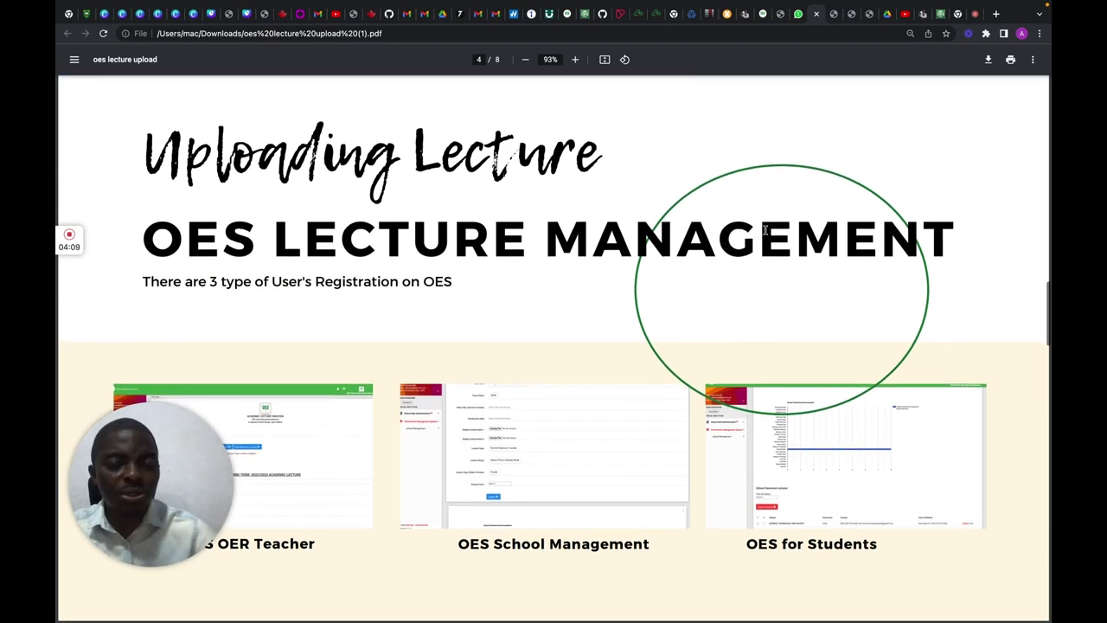
{"action": "scroll", "coordinate": [765, 231], "scroll_direction": "up", "scroll_amount": 15}
{"action": "scroll", "coordinate": [764, 231], "scroll_direction": "up", "scroll_amount": 2}
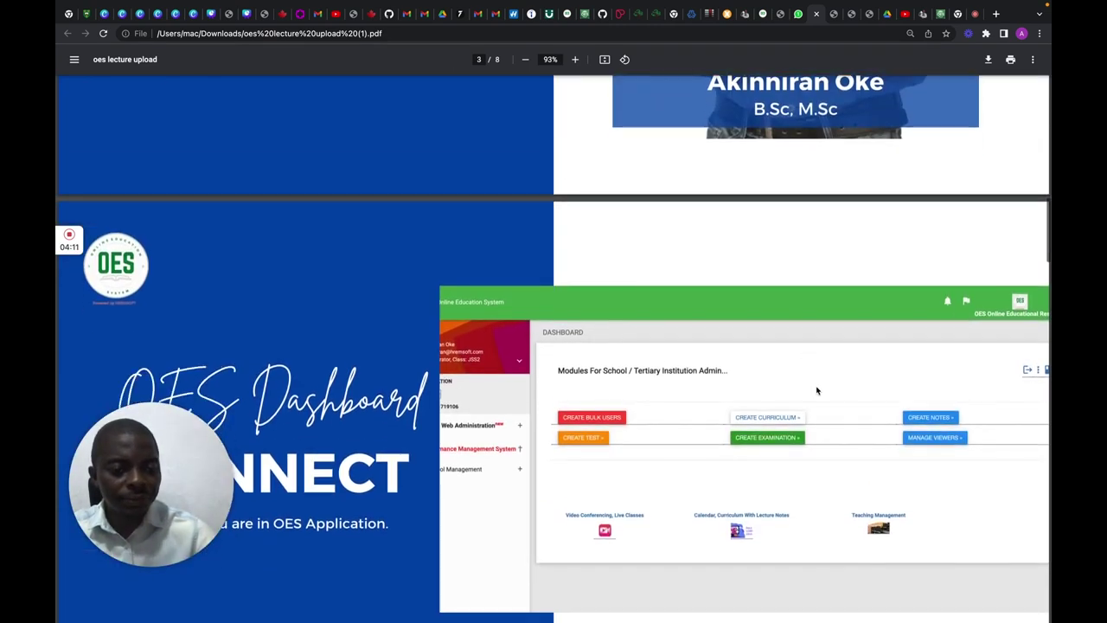
{"action": "scroll", "coordinate": [828, 397], "scroll_direction": "down", "scroll_amount": 20}
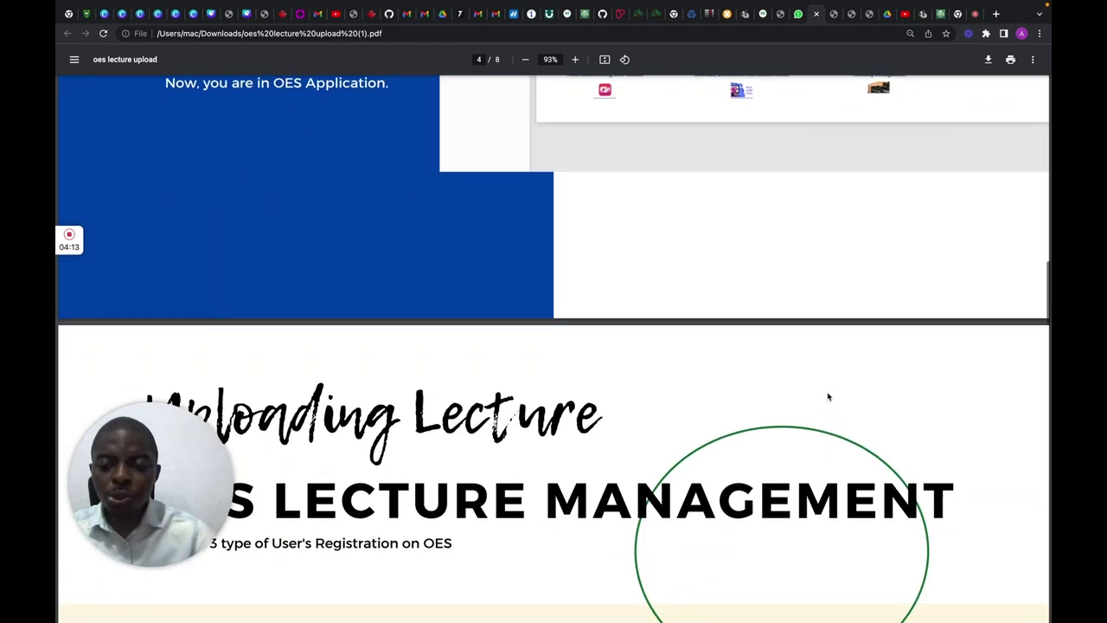
{"action": "scroll", "coordinate": [827, 397], "scroll_direction": "down", "scroll_amount": 1}
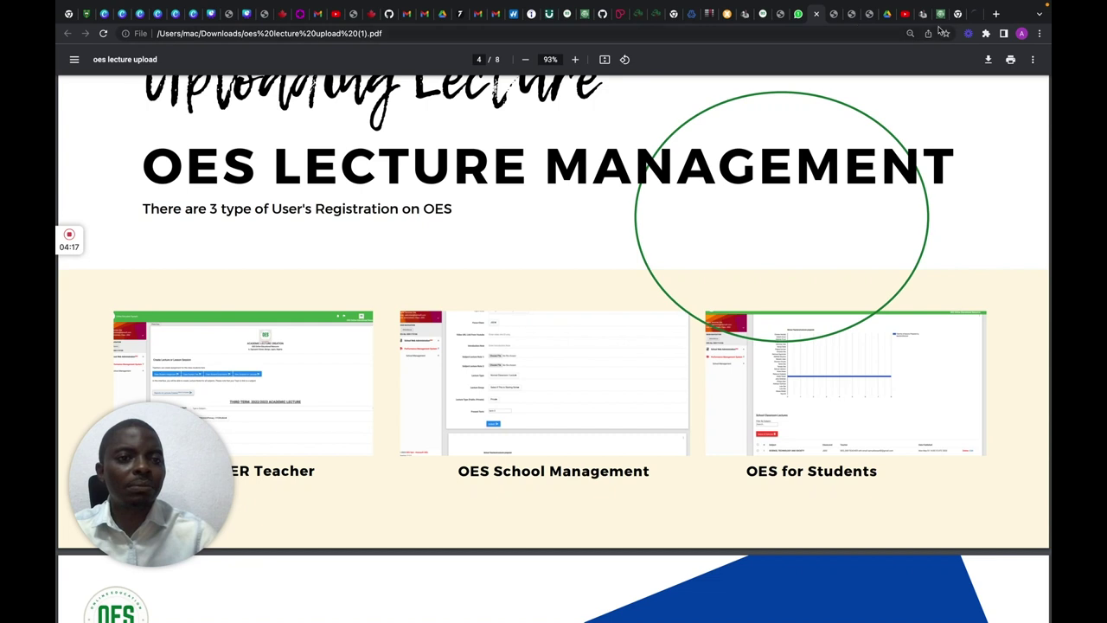
{"action": "left_click", "coordinate": [972, 21]}
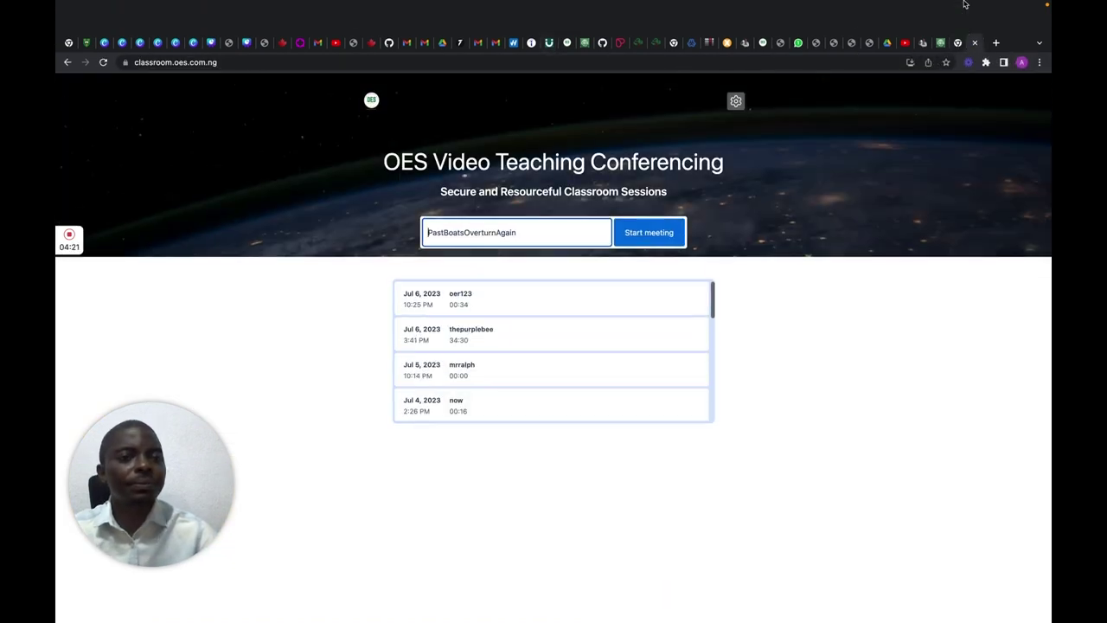
Step: From the OES dashboard, open CREATE NOTES to reach the Third Term 2022/2023 Academic Lecture form
{"action": "left_click", "coordinate": [945, 45]}
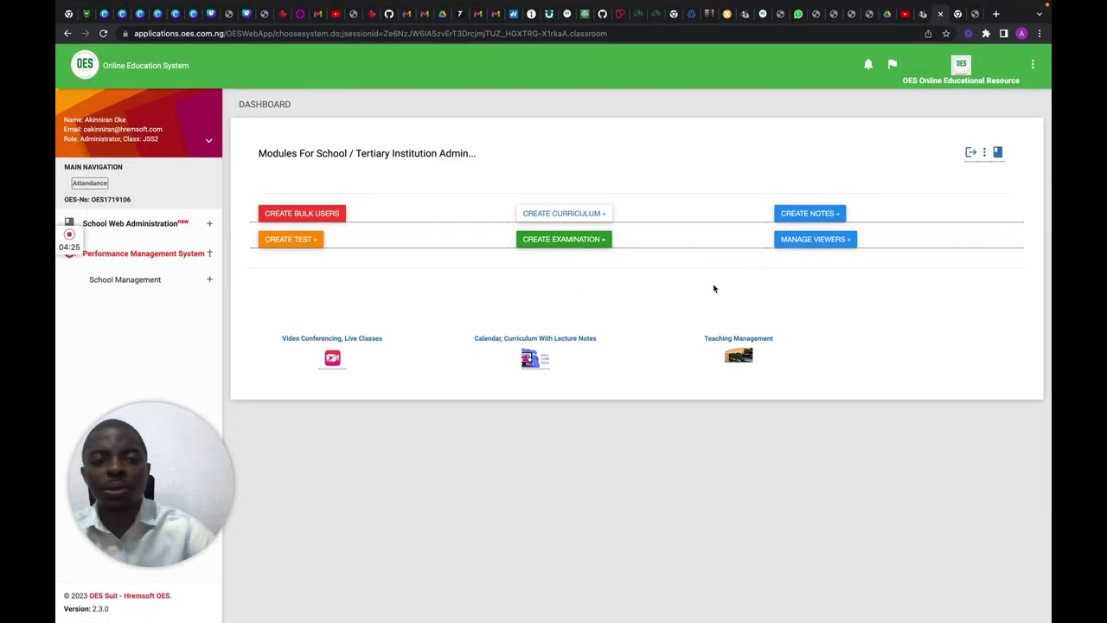
{"action": "left_click", "coordinate": [797, 217]}
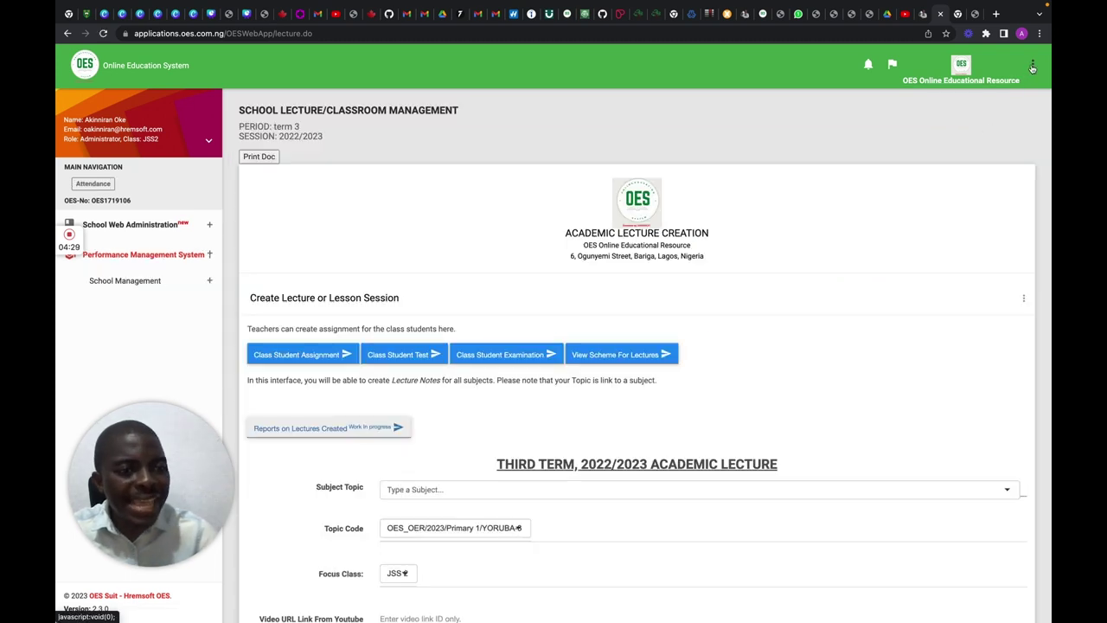
{"action": "left_click", "coordinate": [1033, 67]}
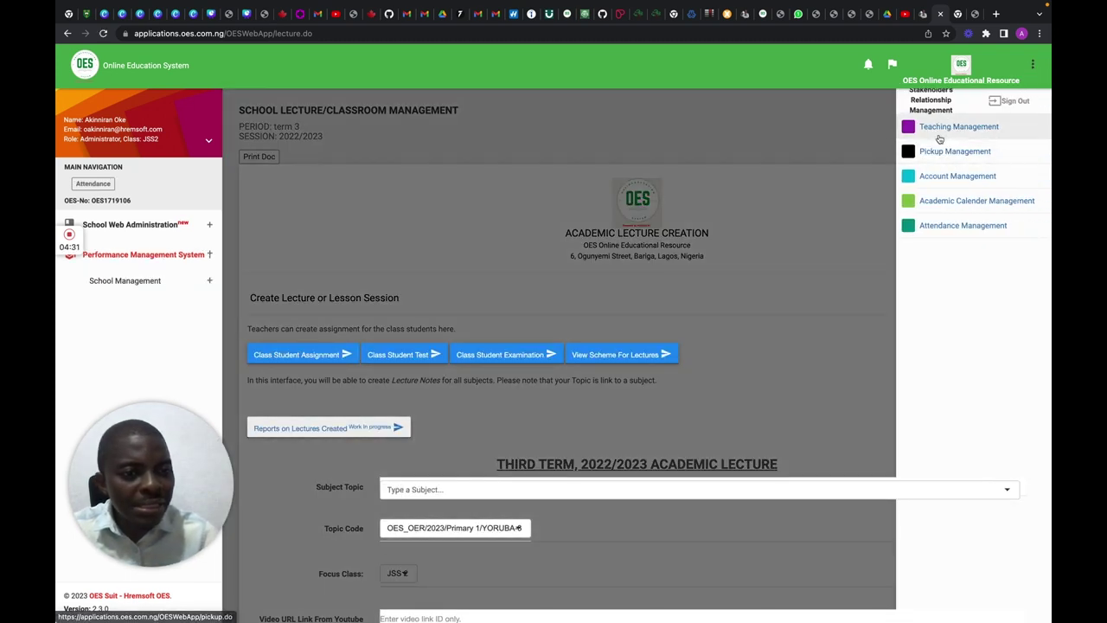
{"action": "left_click", "coordinate": [857, 124]}
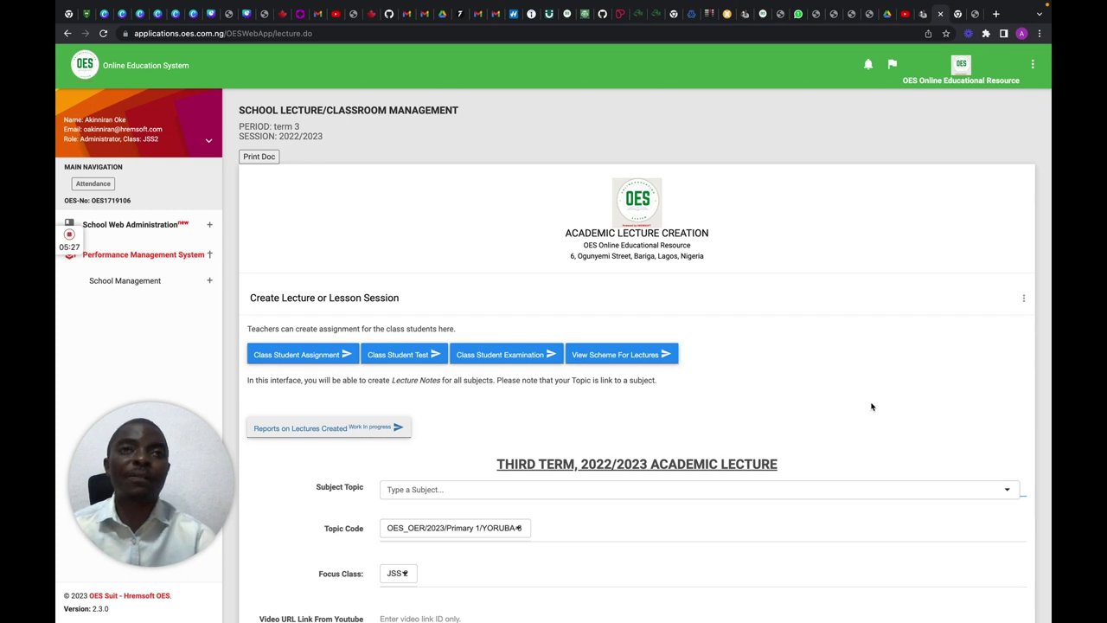
{"action": "scroll", "coordinate": [872, 406], "scroll_direction": "down", "scroll_amount": 2}
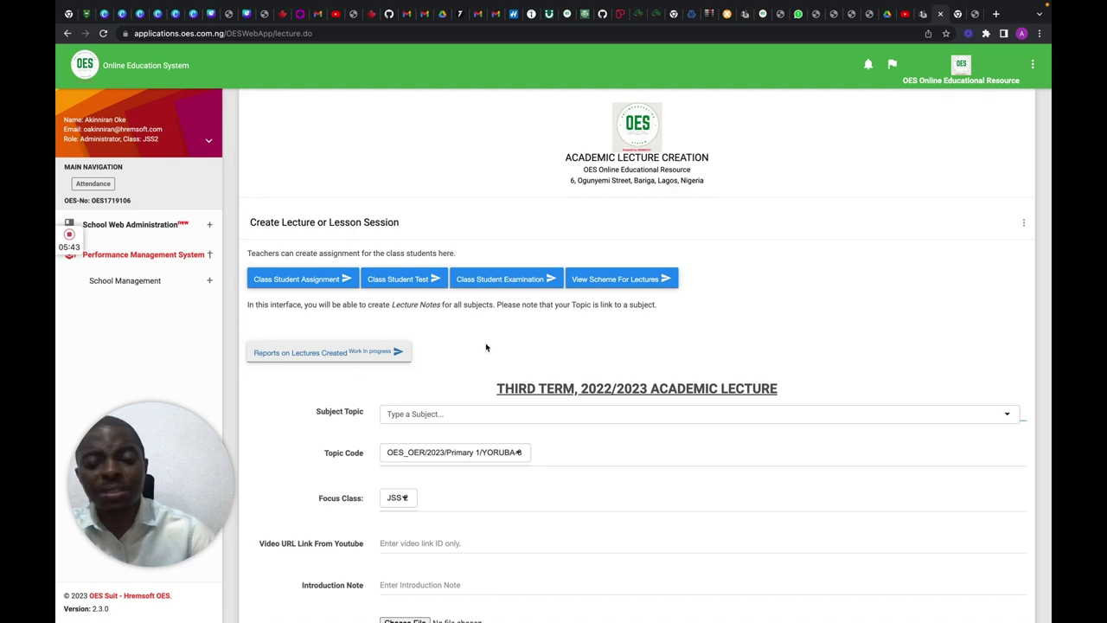
Step: Look over the lecture form, then list the JSS2 Social Studies-3 topics in the Subject Topic dropdown
{"action": "scroll", "coordinate": [507, 346], "scroll_direction": "down", "scroll_amount": 10}
{"action": "scroll", "coordinate": [505, 348], "scroll_direction": "down", "scroll_amount": 2}
{"action": "scroll", "coordinate": [505, 348], "scroll_direction": "up", "scroll_amount": 6}
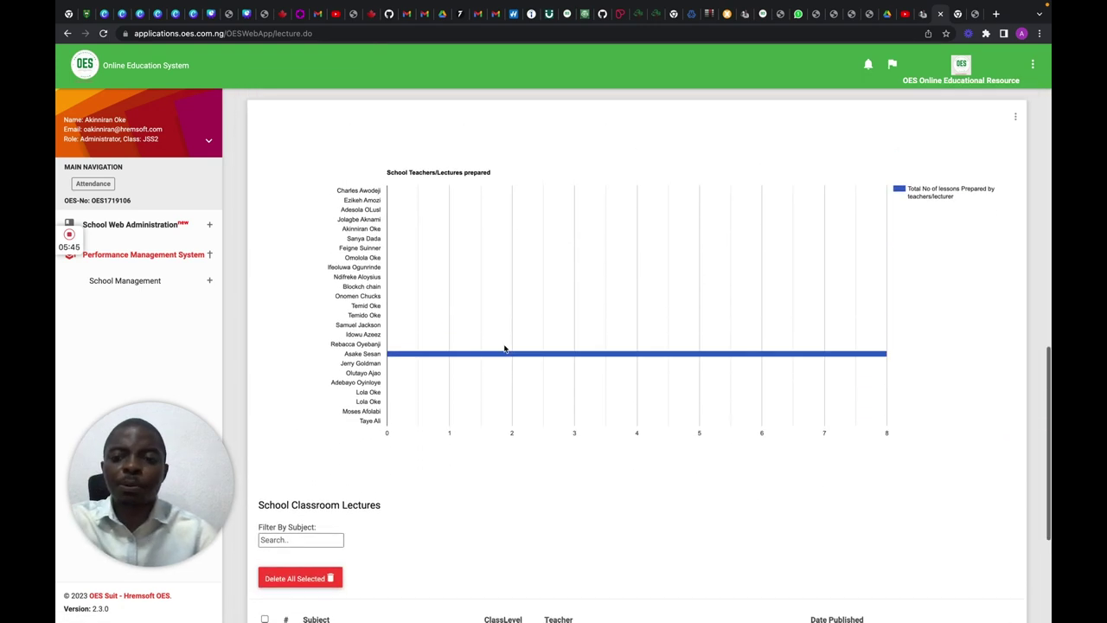
{"action": "scroll", "coordinate": [505, 347], "scroll_direction": "down", "scroll_amount": 5}
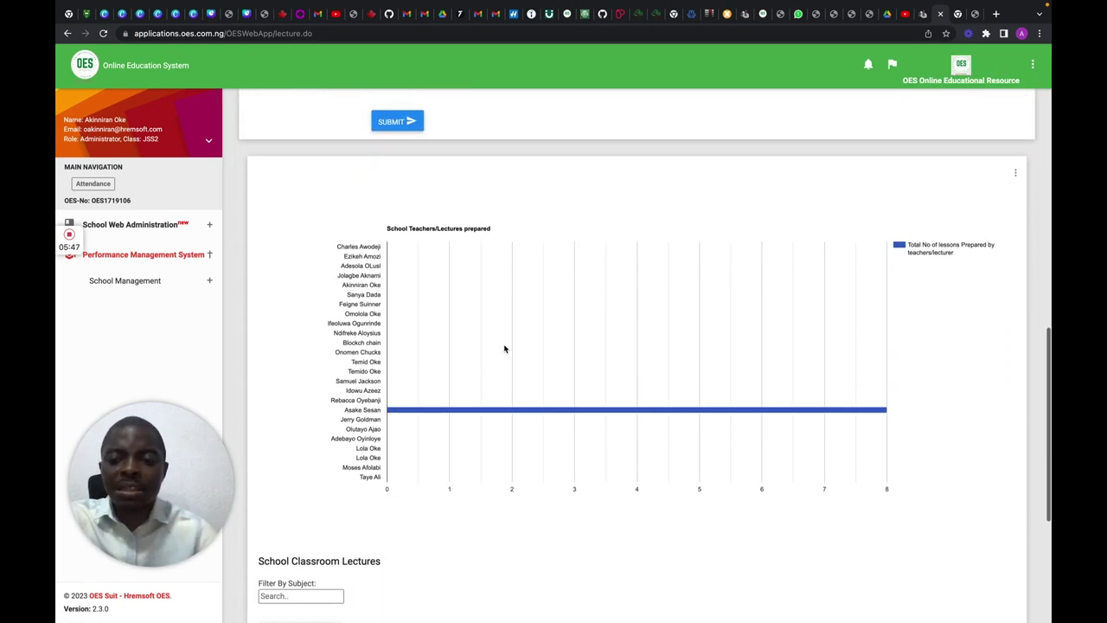
{"action": "scroll", "coordinate": [506, 348], "scroll_direction": "up", "scroll_amount": 12}
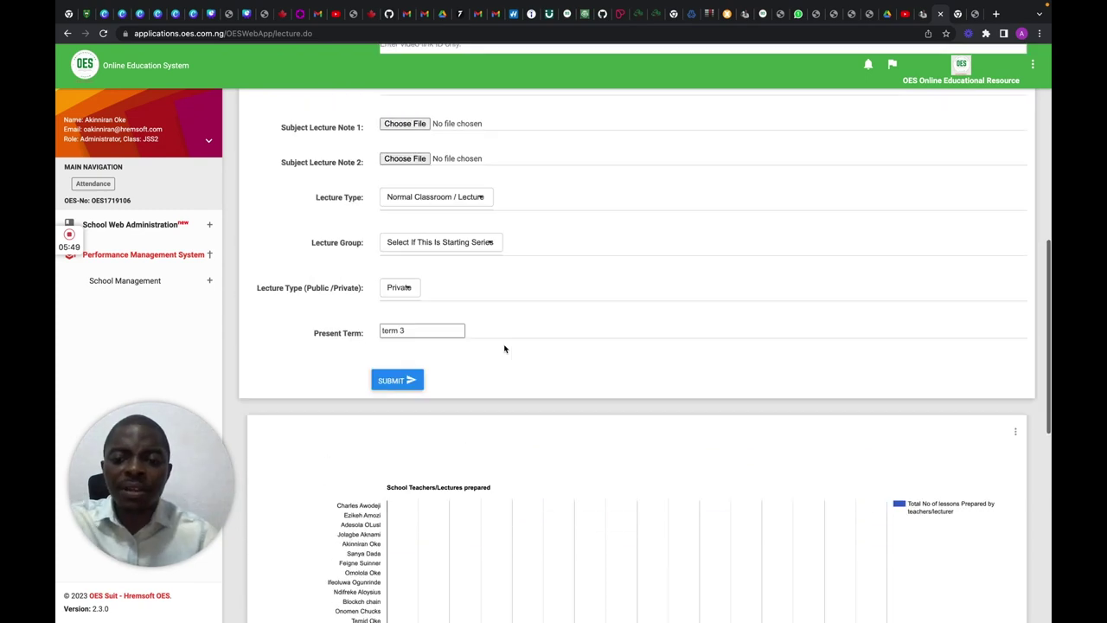
{"action": "scroll", "coordinate": [504, 344], "scroll_direction": "up", "scroll_amount": 1}
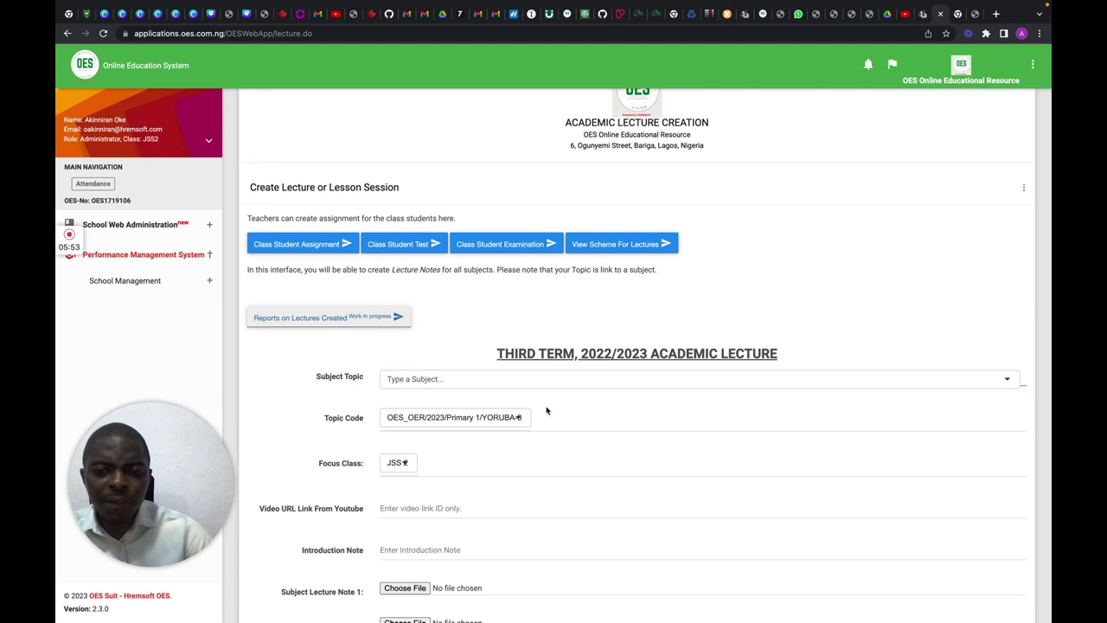
{"action": "left_click", "coordinate": [532, 381]}
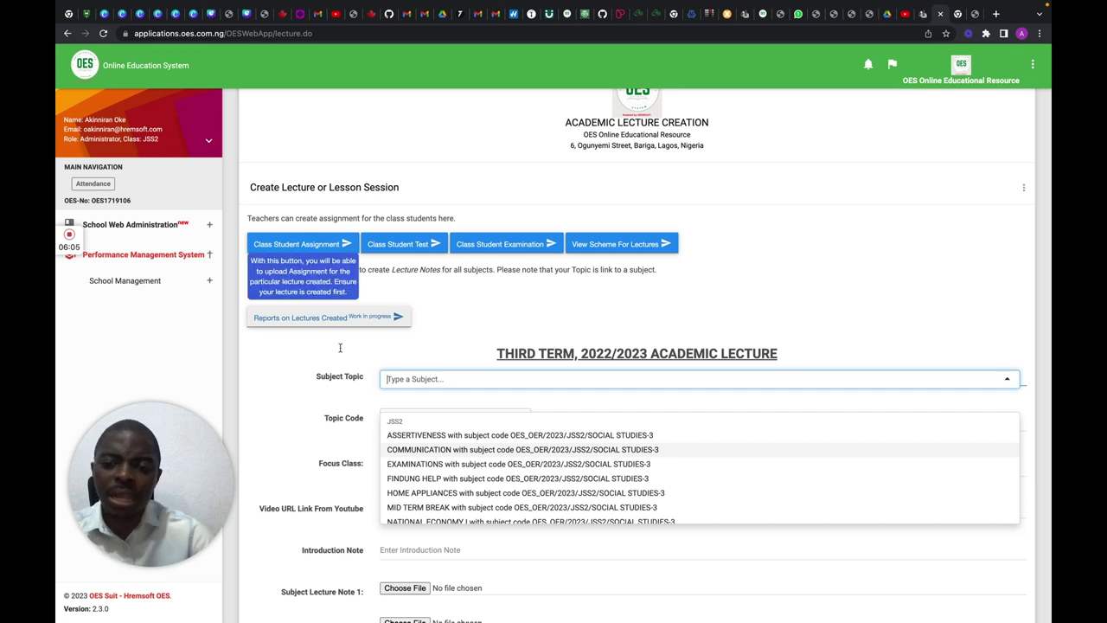
Step: Choose ASSERTIVENESS (OES_OER/2023/JSS2/SOCIAL STUDIES-3) as the lecture's Subject Topic
{"action": "scroll", "coordinate": [539, 436], "scroll_direction": "down", "scroll_amount": 3}
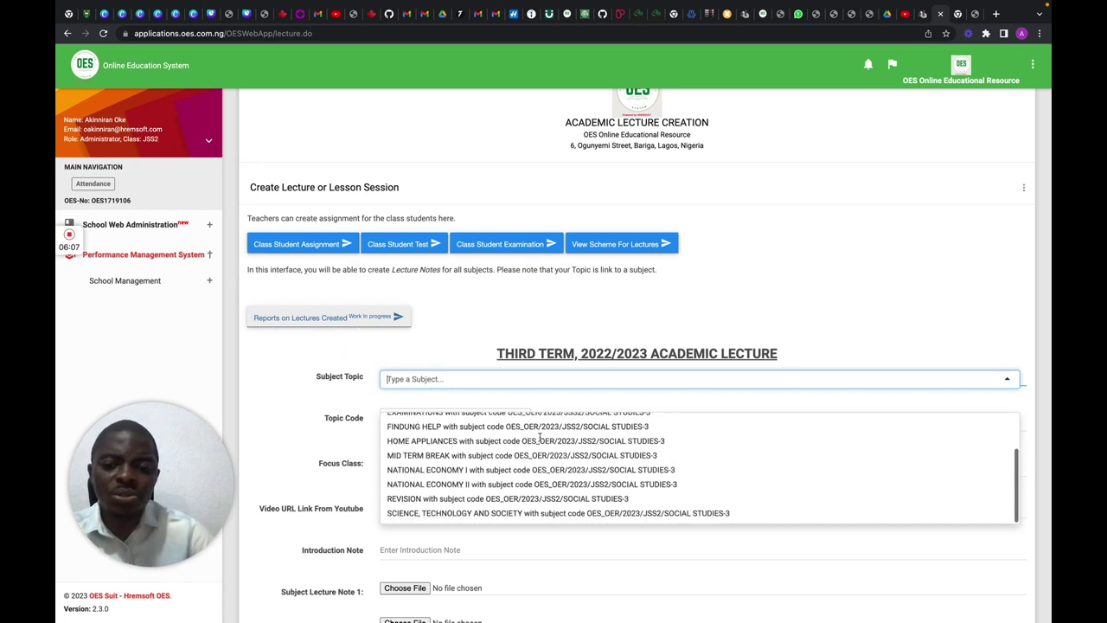
{"action": "scroll", "coordinate": [540, 437], "scroll_direction": "up", "scroll_amount": 5}
{"action": "scroll", "coordinate": [540, 437], "scroll_direction": "up", "scroll_amount": 1}
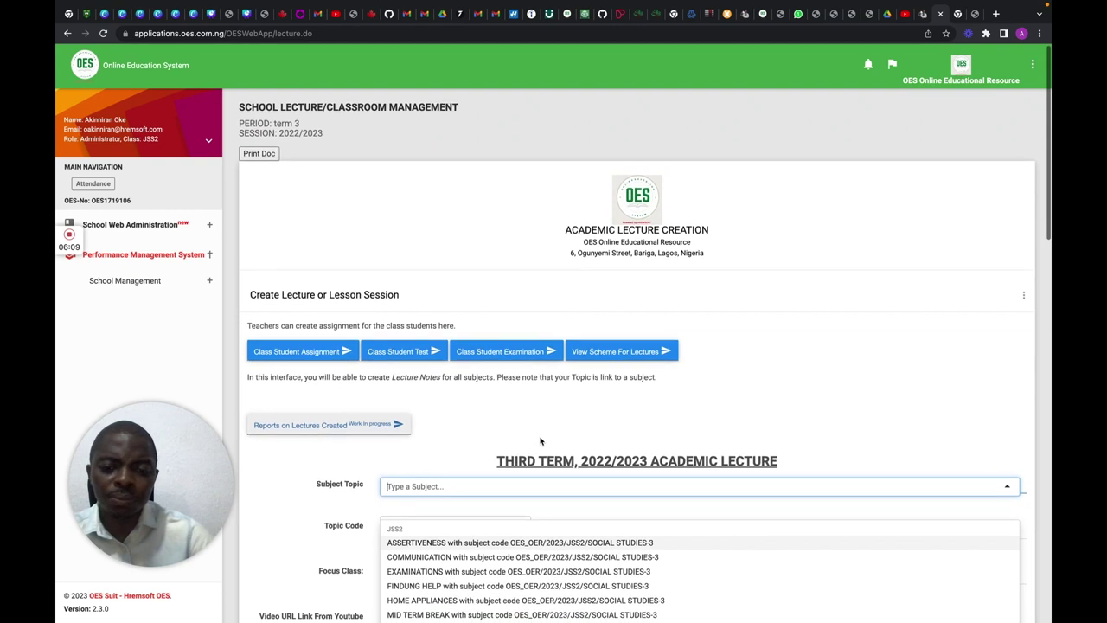
{"action": "scroll", "coordinate": [540, 437], "scroll_direction": "down", "scroll_amount": 5}
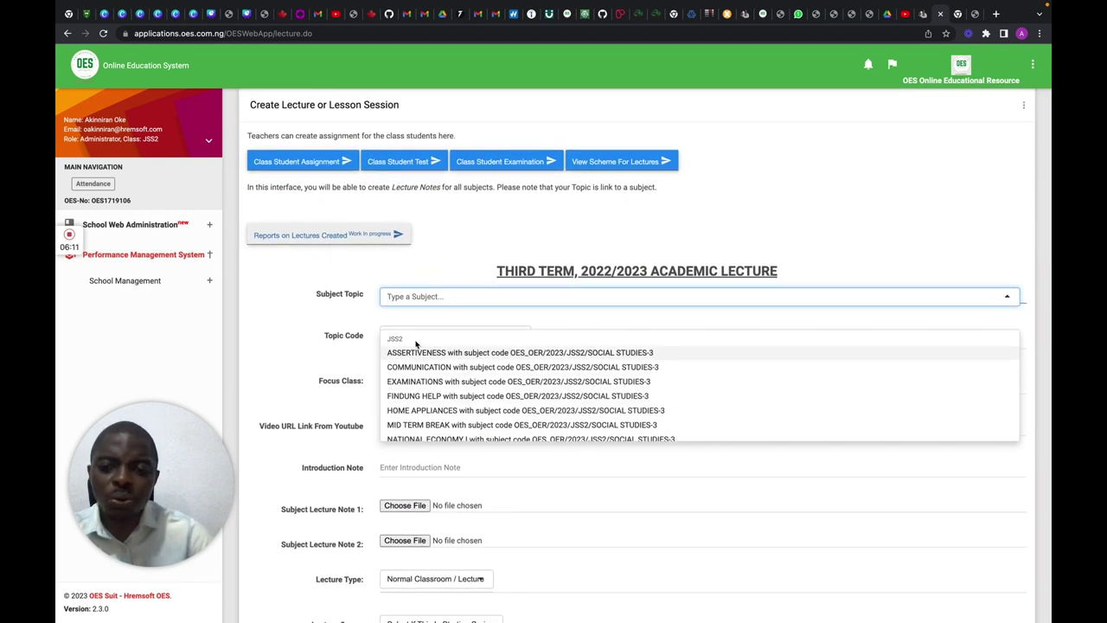
{"action": "left_click", "coordinate": [435, 354]}
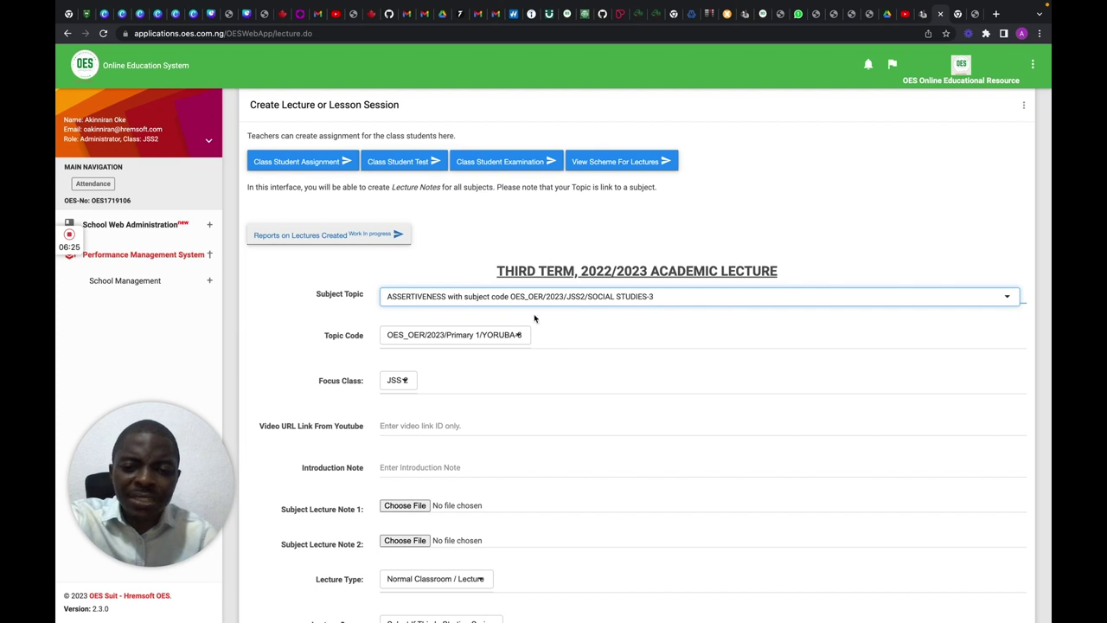
Step: Browse the Topic Code list and close it unchanged
{"action": "left_click", "coordinate": [460, 337]}
{"action": "scroll", "coordinate": [484, 404], "scroll_direction": "down", "scroll_amount": 4}
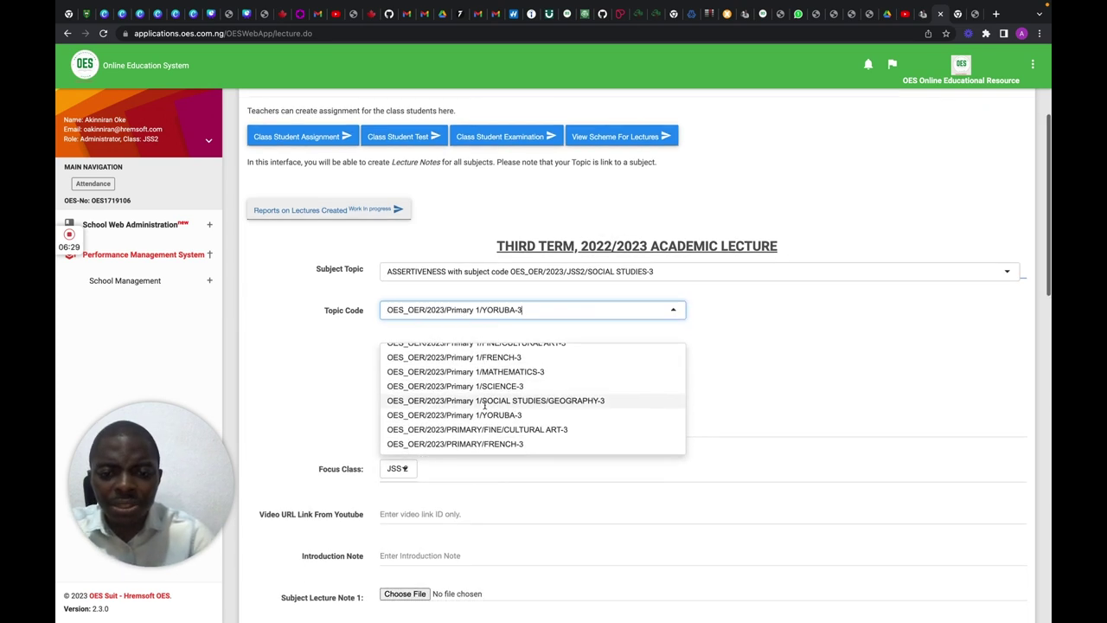
{"action": "scroll", "coordinate": [486, 415], "scroll_direction": "up", "scroll_amount": 1}
{"action": "scroll", "coordinate": [486, 415], "scroll_direction": "up", "scroll_amount": 5}
{"action": "scroll", "coordinate": [485, 410], "scroll_direction": "up", "scroll_amount": 5}
{"action": "scroll", "coordinate": [484, 413], "scroll_direction": "up", "scroll_amount": 3}
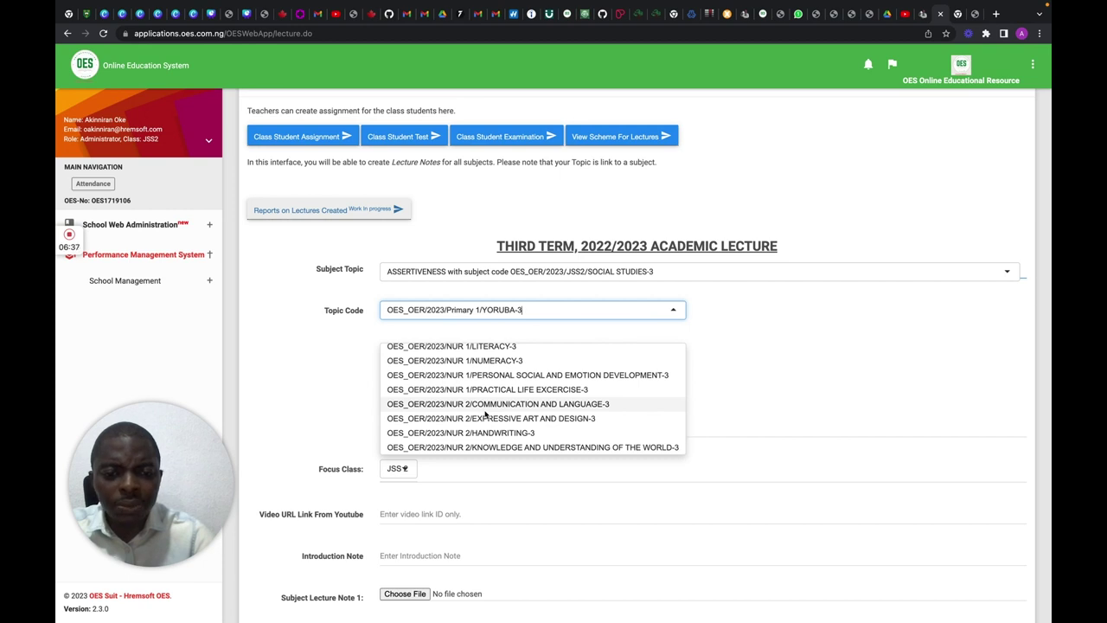
{"action": "scroll", "coordinate": [487, 416], "scroll_direction": "up", "scroll_amount": 1}
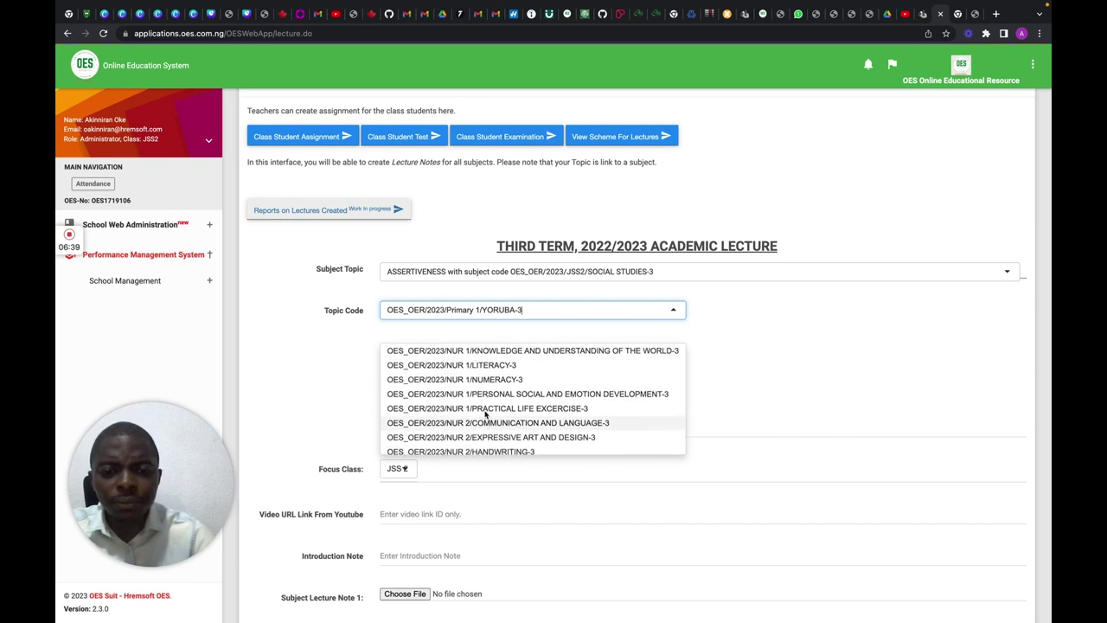
{"action": "scroll", "coordinate": [486, 414], "scroll_direction": "up", "scroll_amount": 10}
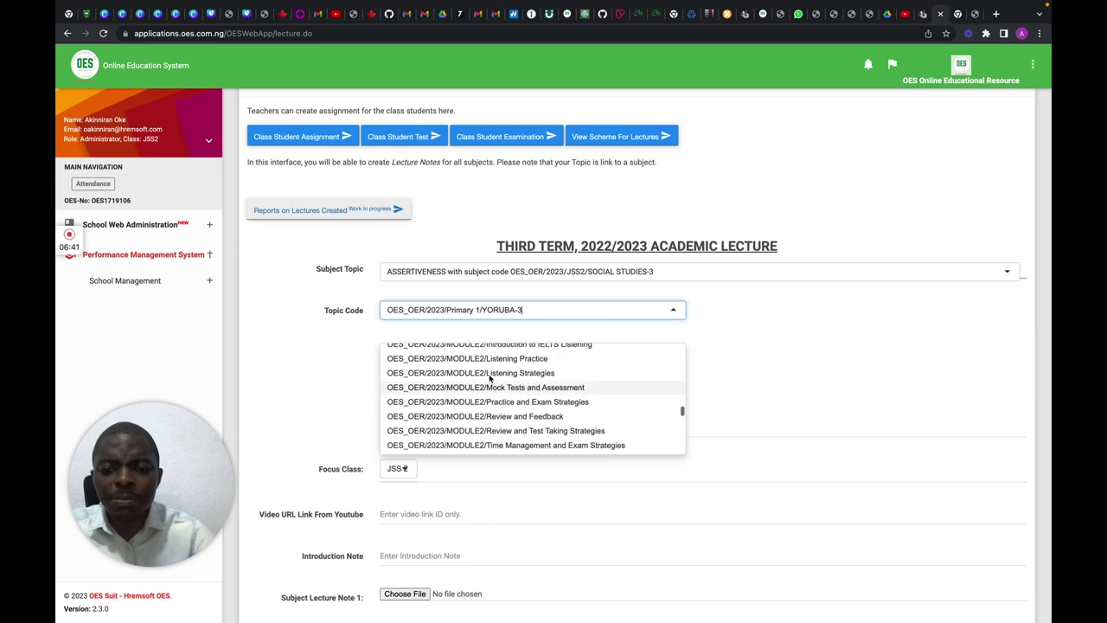
{"action": "left_click", "coordinate": [535, 310]}
Step: Set the Topic Code to OES_OER/2023/JSS2/SOCIAL STUDIES-3 by searching 'jss'
{"action": "left_click", "coordinate": [486, 313]}
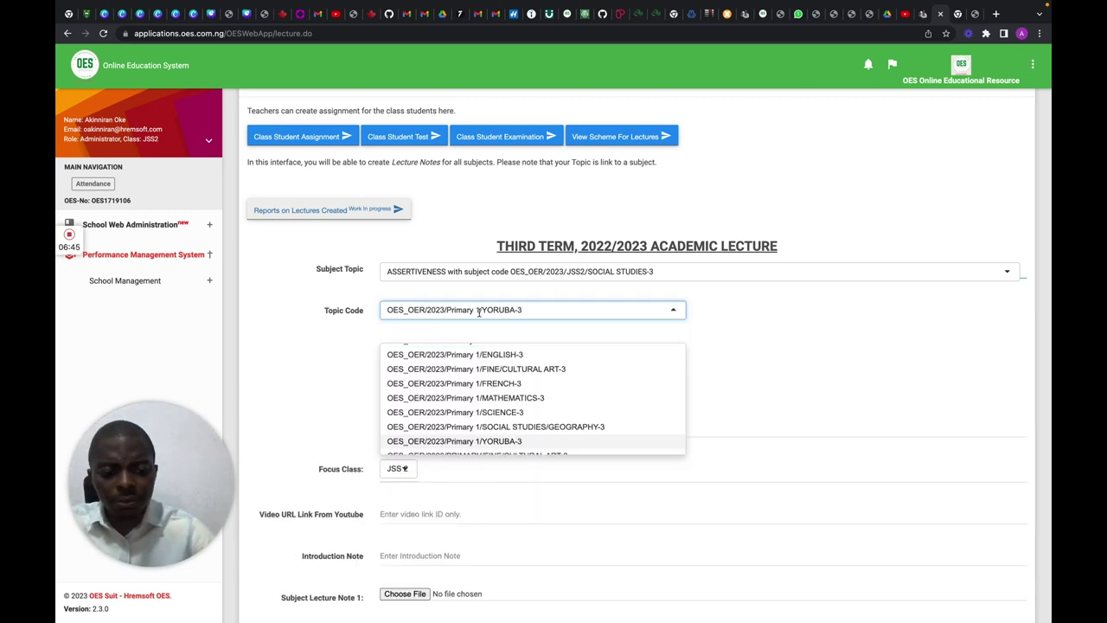
{"action": "key", "text": "super+a"}
{"action": "key", "text": "BackSpace"}
{"action": "type", "text": "jss"}
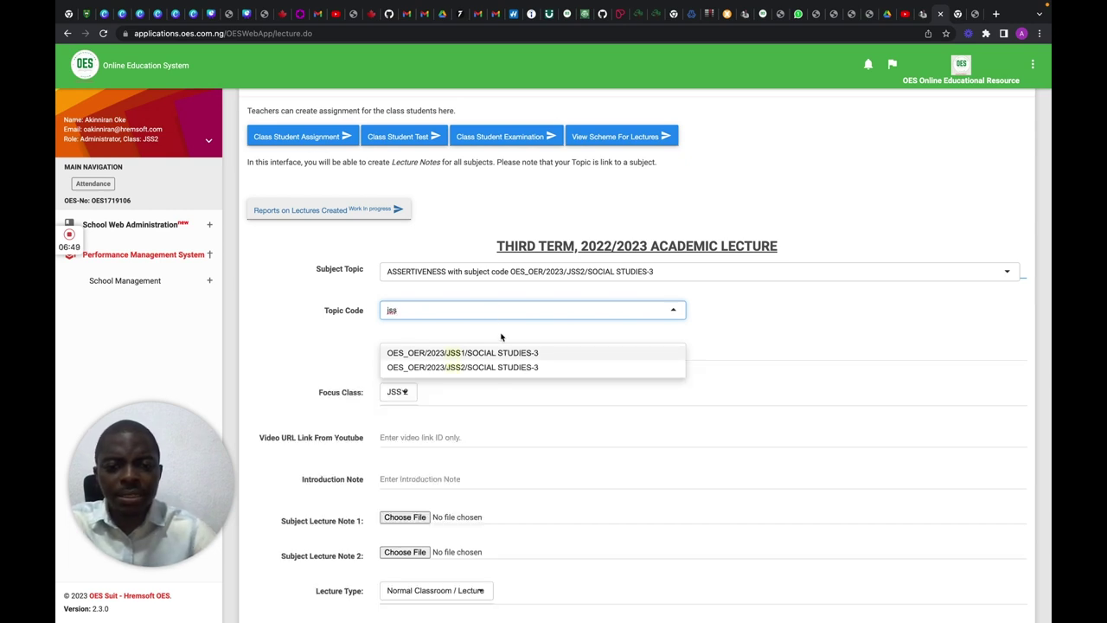
{"action": "left_click", "coordinate": [506, 367]}
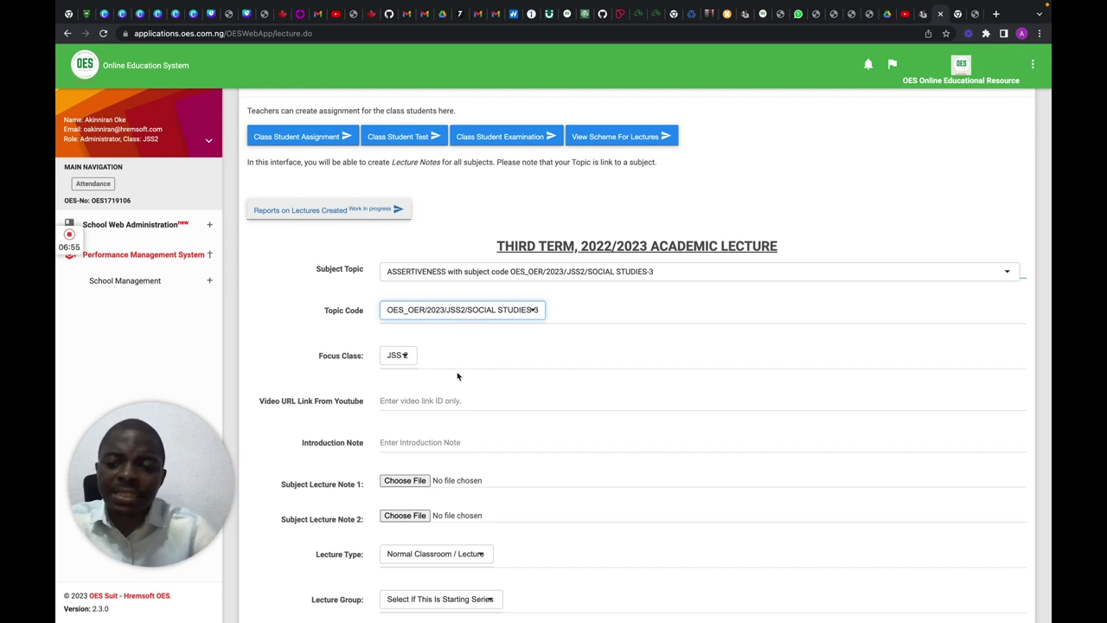
Step: Set the Focus Class to JSS 2
{"action": "left_click", "coordinate": [395, 357]}
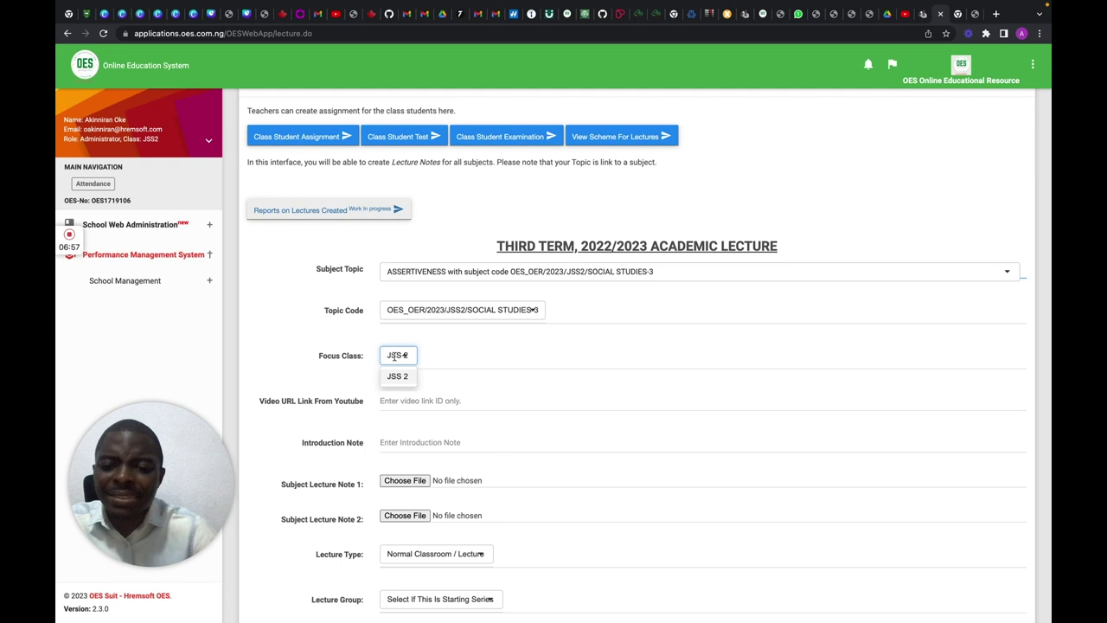
{"action": "left_click", "coordinate": [399, 377]}
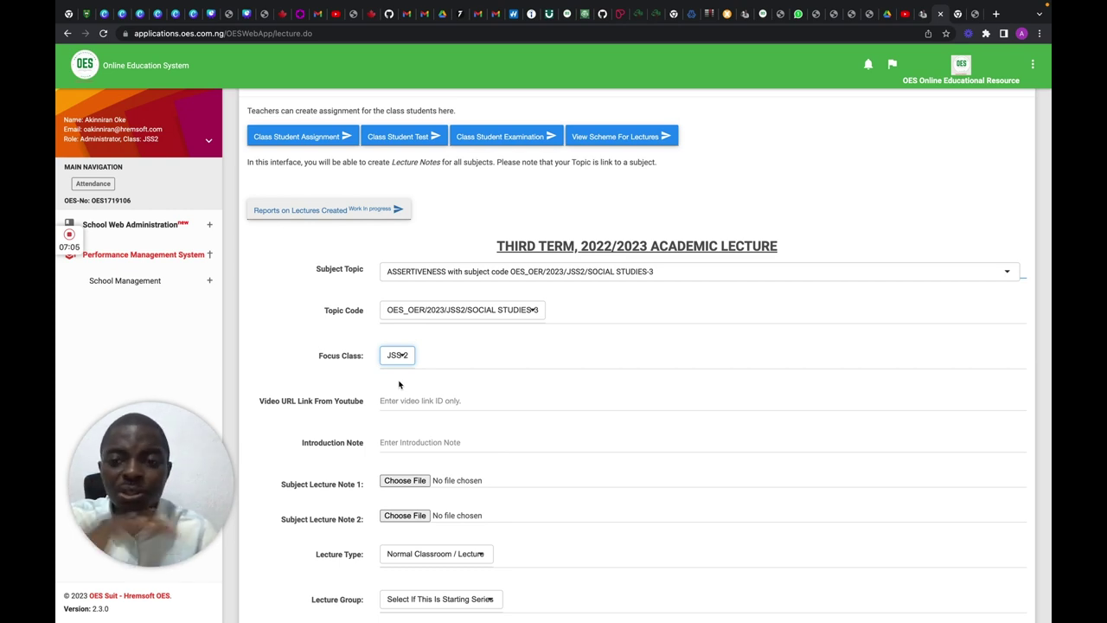
{"action": "left_click", "coordinate": [400, 400]}
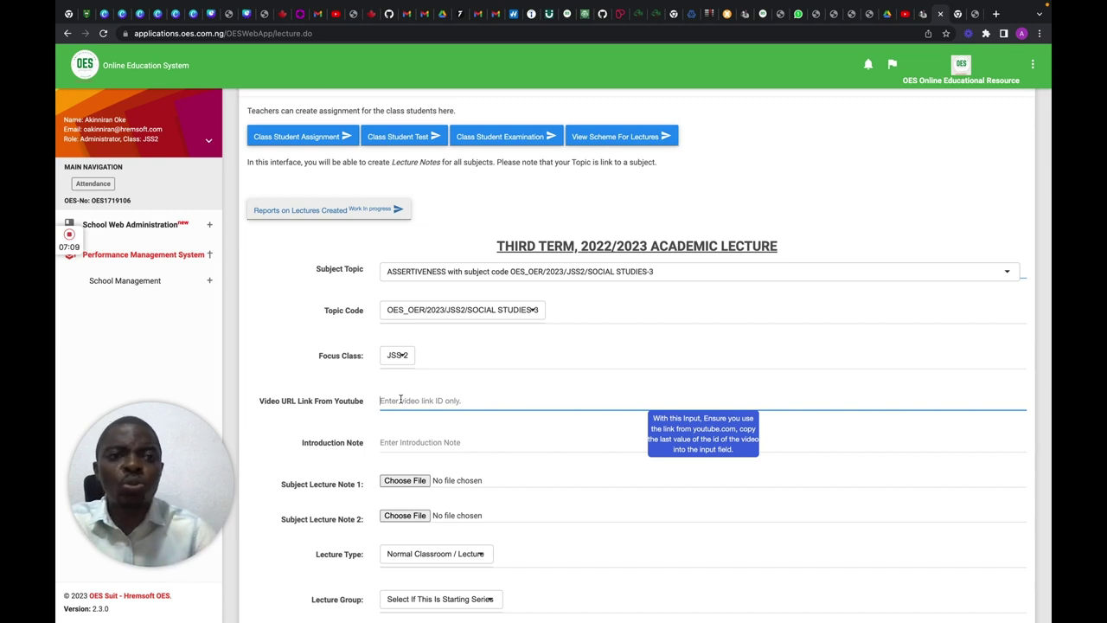
Step: Select the lecture video's ID in the YouTube tab's web address
{"action": "left_click", "coordinate": [996, 14]}
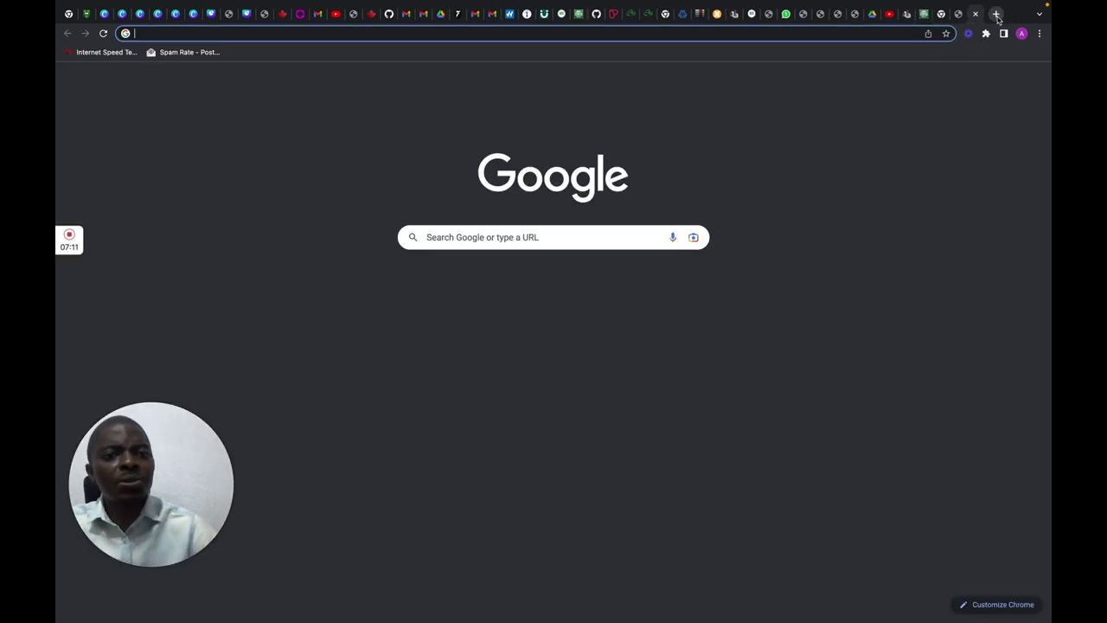
{"action": "left_click", "coordinate": [818, 34]}
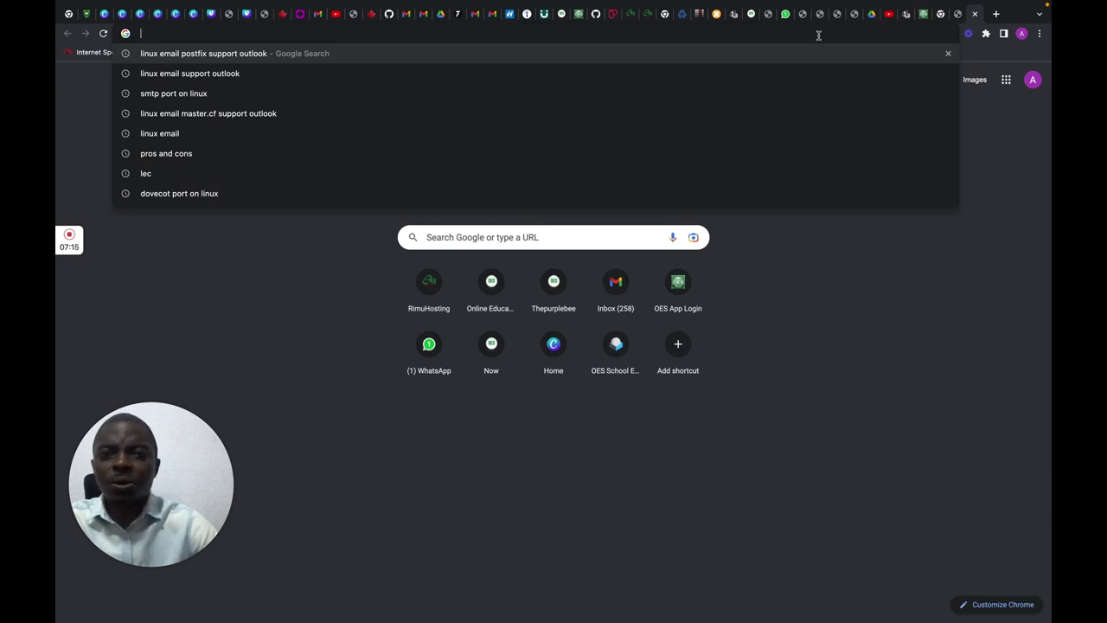
{"action": "left_click", "coordinate": [889, 13]}
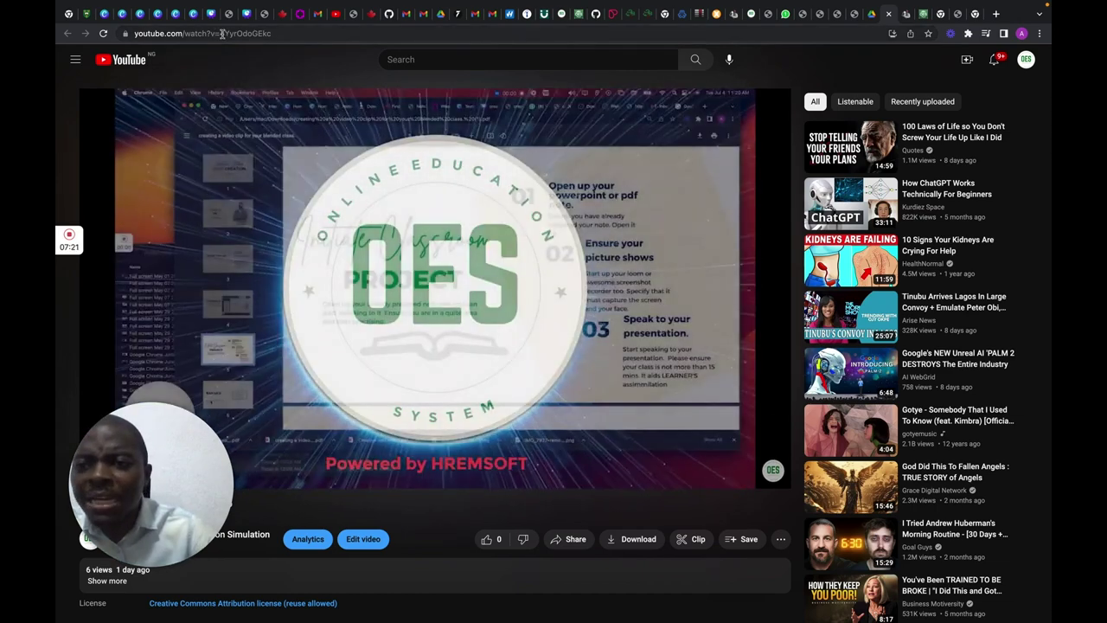
{"action": "left_click_drag", "start_coordinate": [219, 33], "coordinate": [270, 35]}
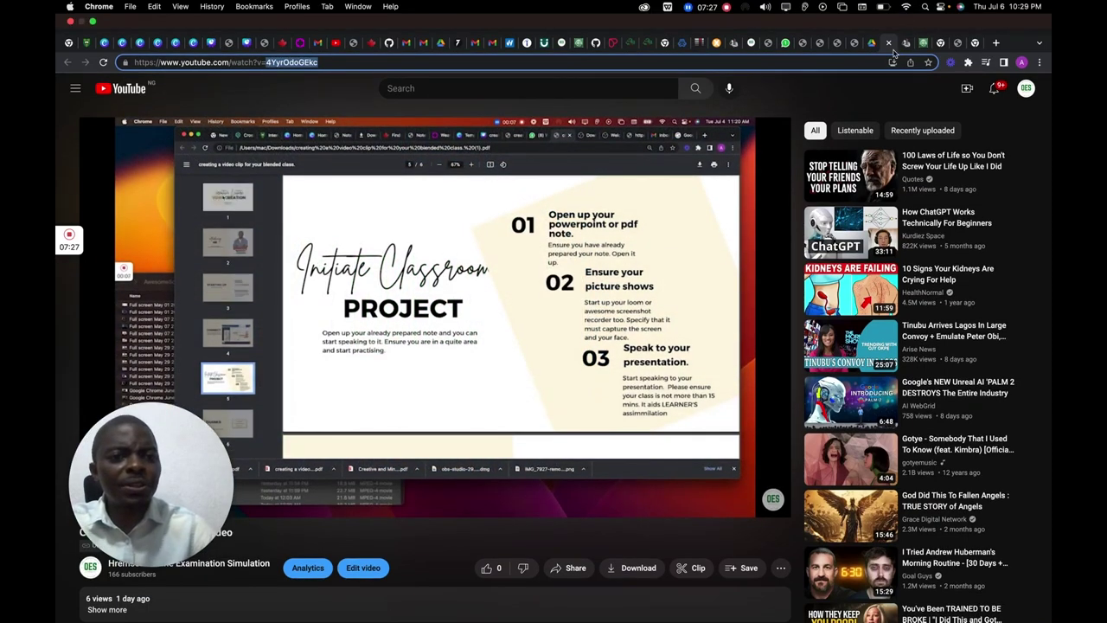
{"action": "left_click", "coordinate": [891, 50]}
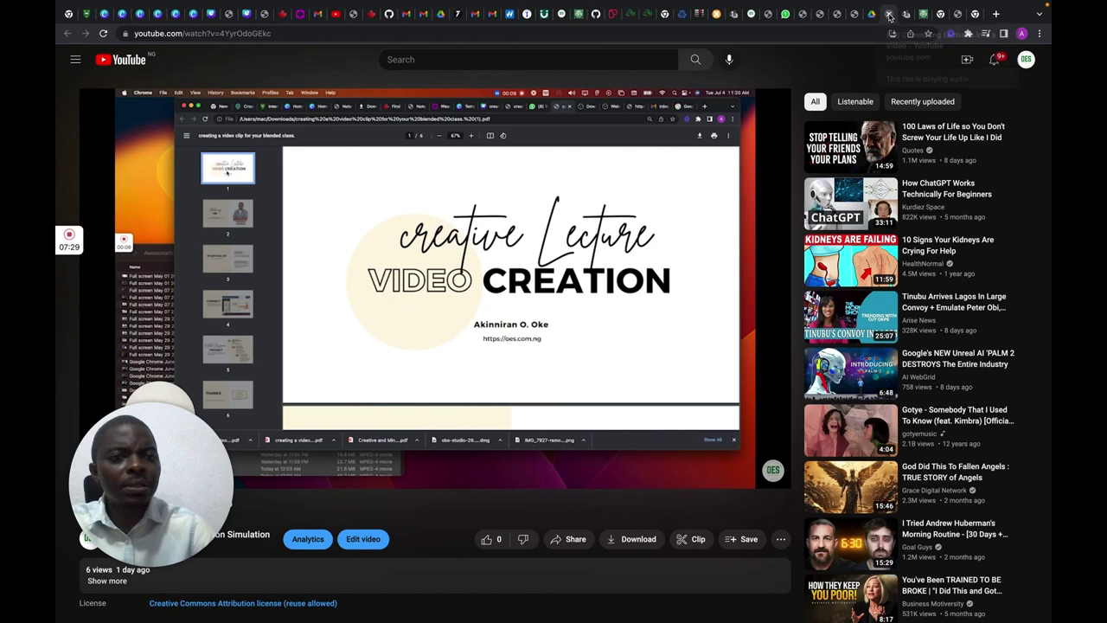
Step: Close the YouTube video tab and return to the OES lecture form
{"action": "left_click", "coordinate": [888, 13]}
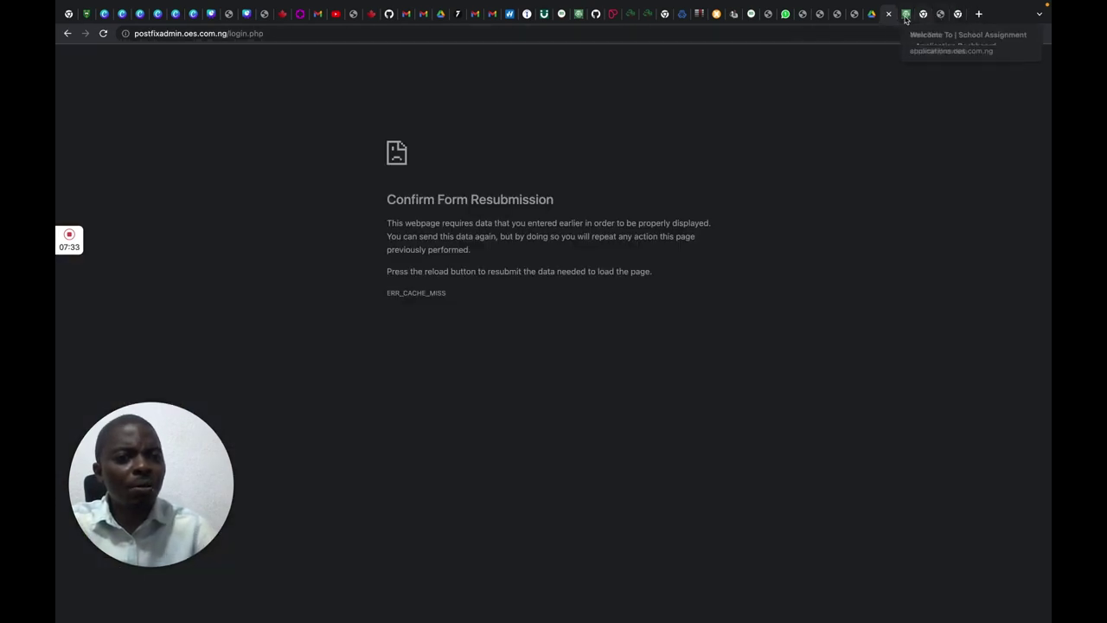
{"action": "left_click", "coordinate": [906, 13]}
{"action": "mouse_move", "coordinate": [475, 400]}
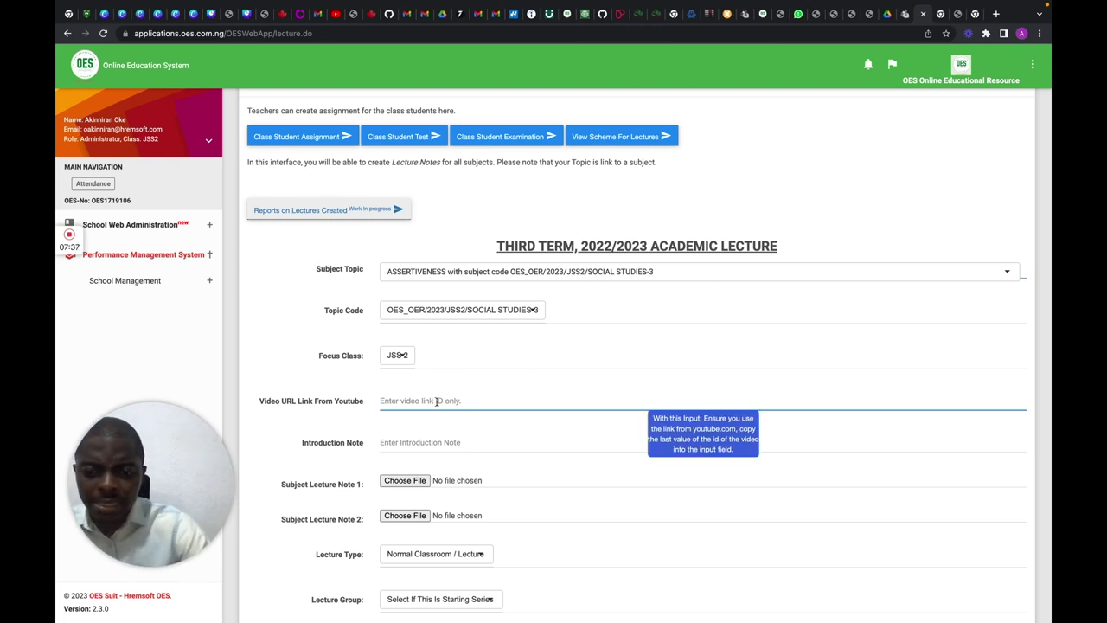
Step: Enter video ID 4YyrOdoGEkc and the note 'The goal of this lecture is to address how to upload your video lectures.'
{"action": "type", "text": "4YyrOdoGEkc"}
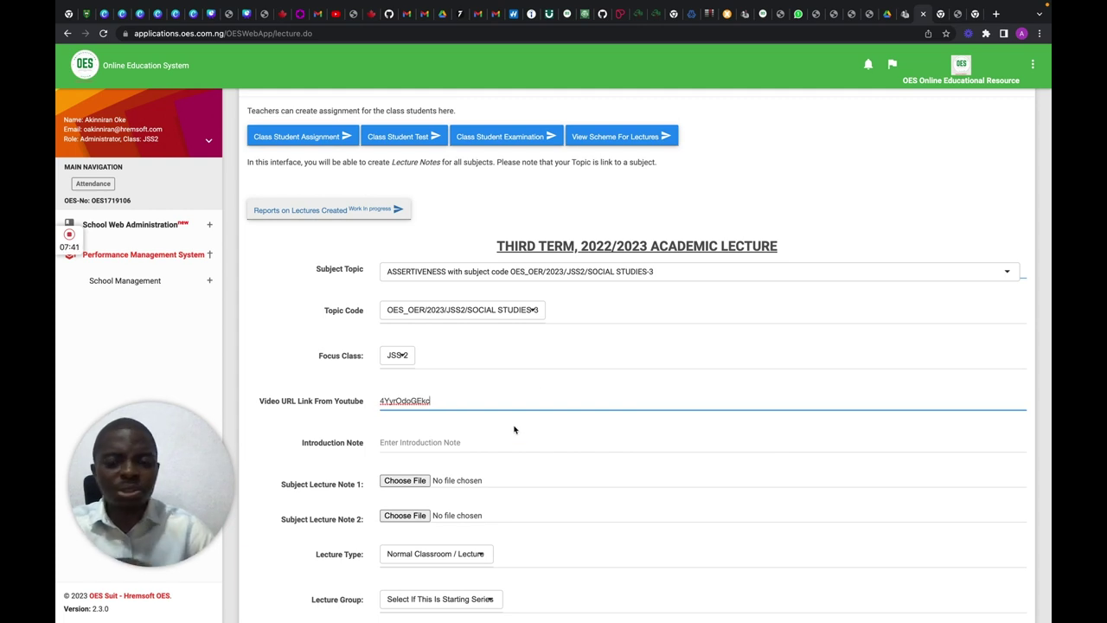
{"action": "left_click", "coordinate": [457, 441]}
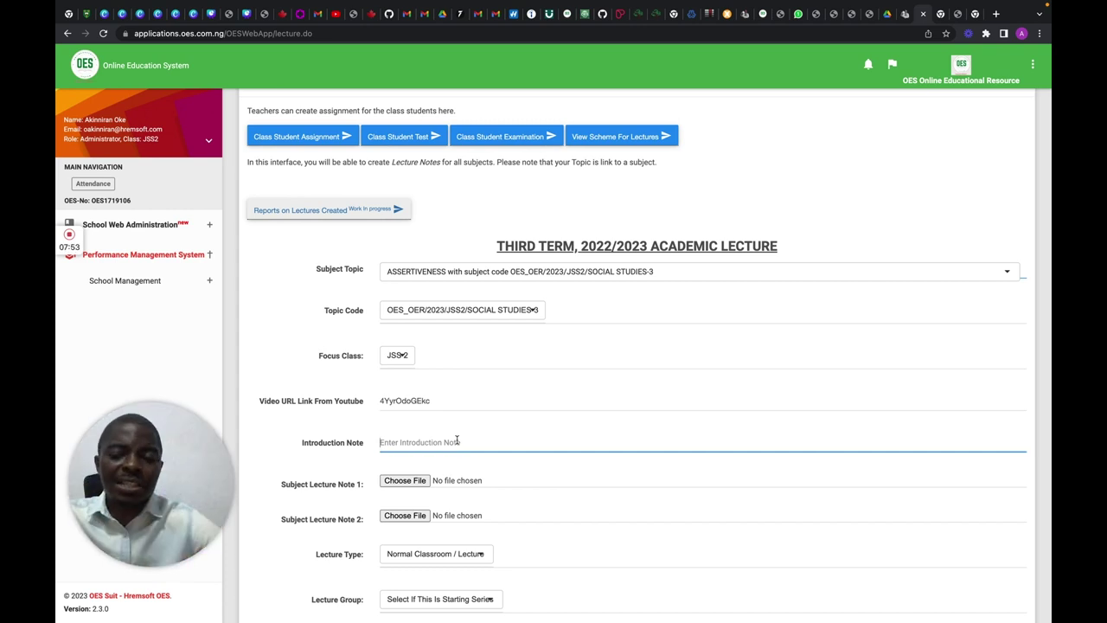
{"action": "type", "text": "The"}
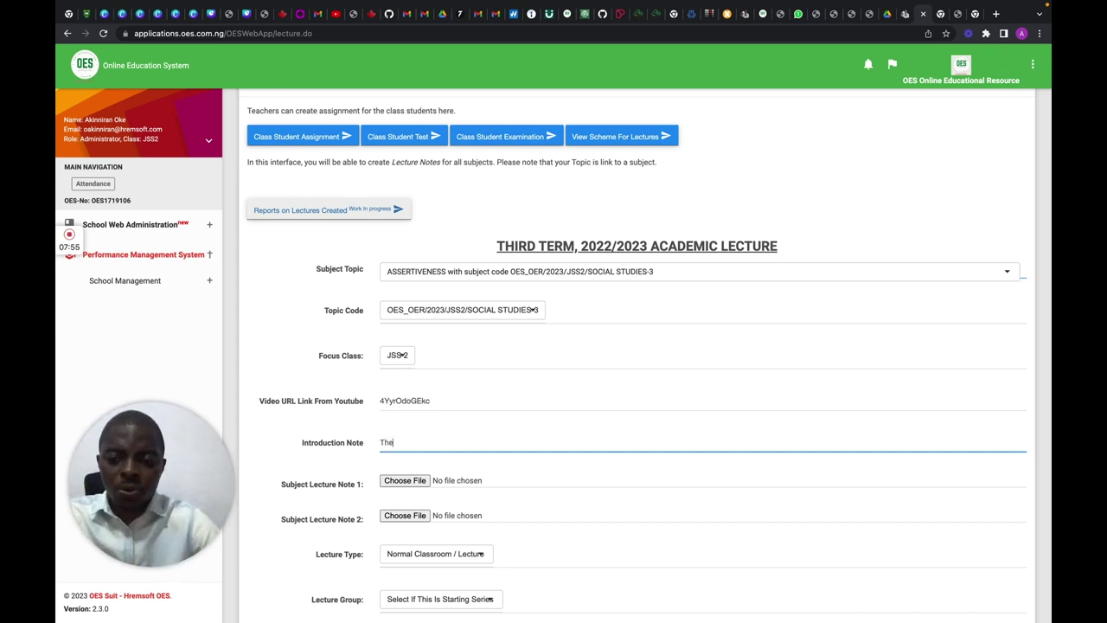
{"action": "type", "text": " goal "}
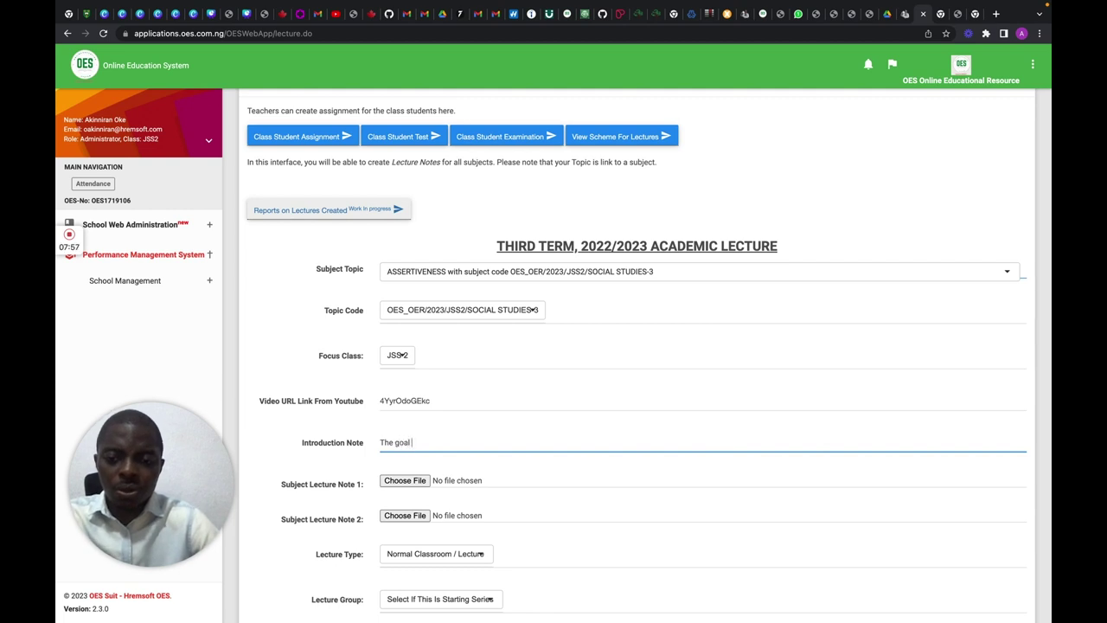
{"action": "type", "text": "of this le"}
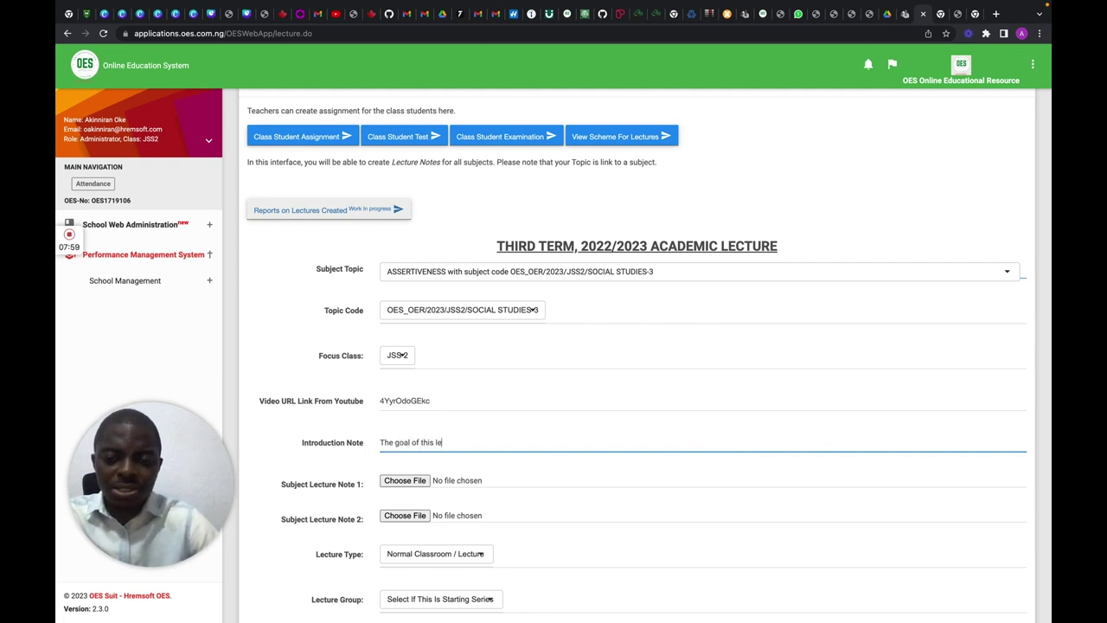
{"action": "type", "text": "cture is"}
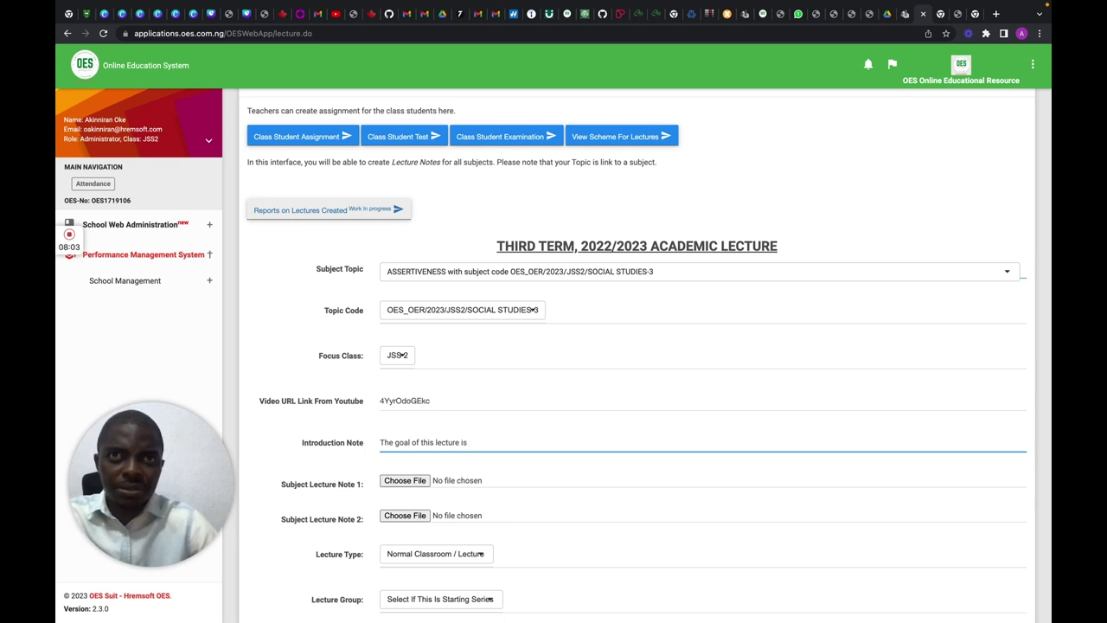
{"action": "type", "text": " to addres"}
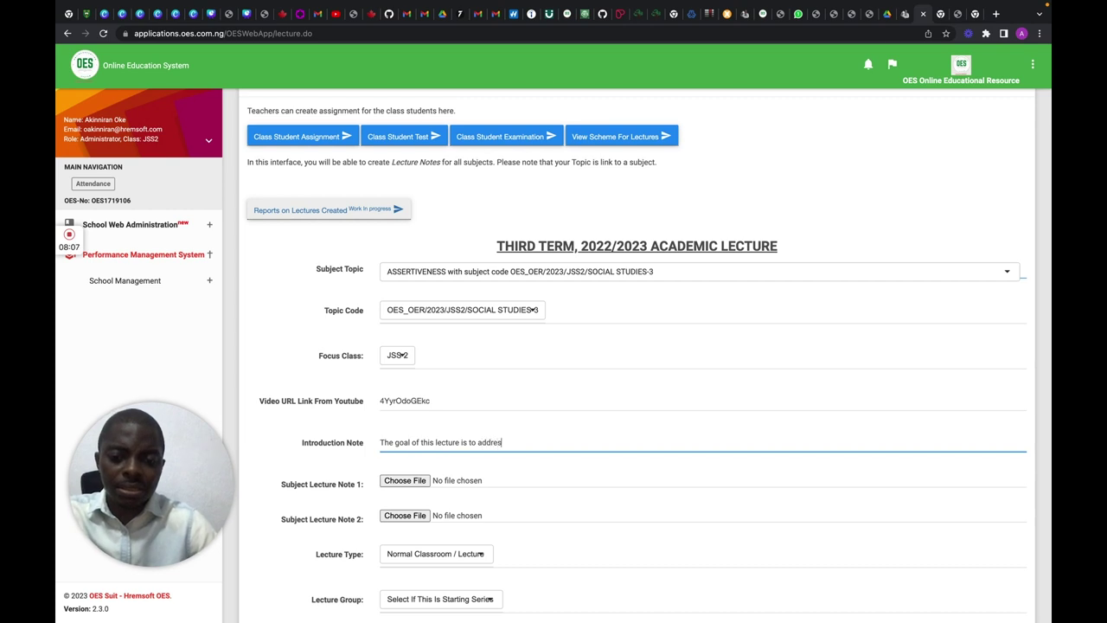
{"action": "type", "text": "s how t"}
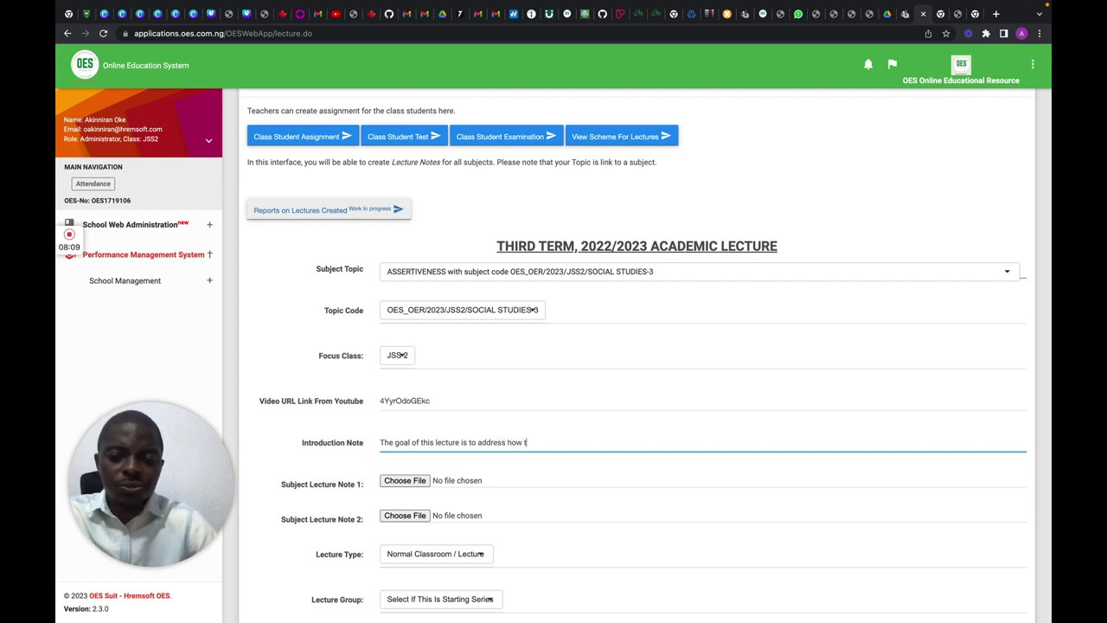
{"action": "type", "text": "o upload"}
{"action": "type", "text": " your"}
{"action": "type", "text": " video le"}
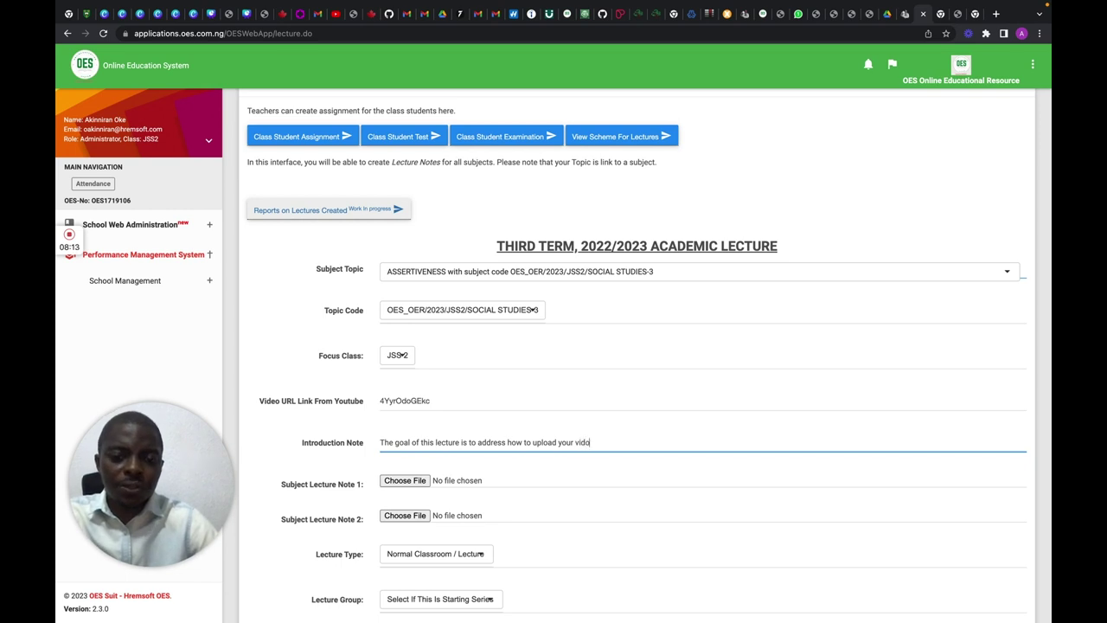
{"action": "type", "text": "ct"}
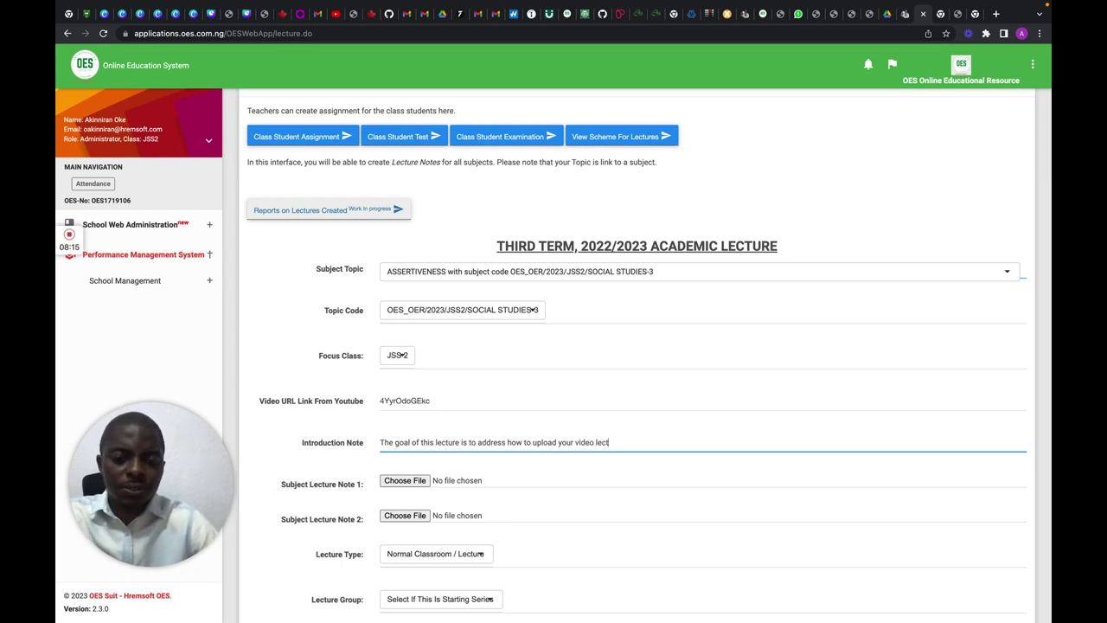
{"action": "type", "text": "ures."}
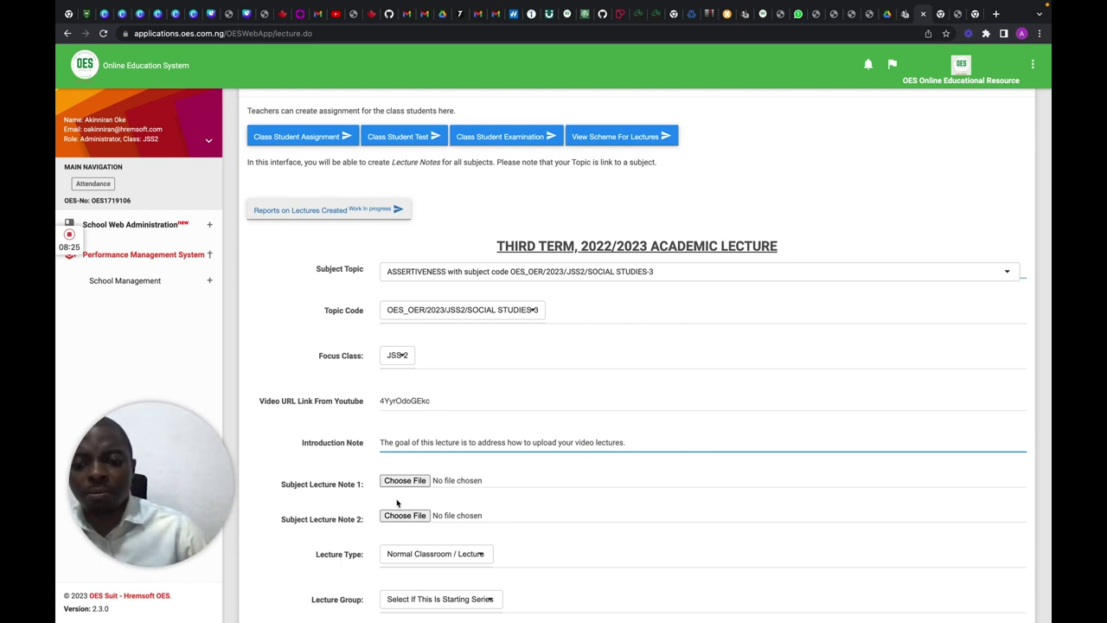
{"action": "scroll", "coordinate": [416, 509], "scroll_direction": "down", "scroll_amount": 2}
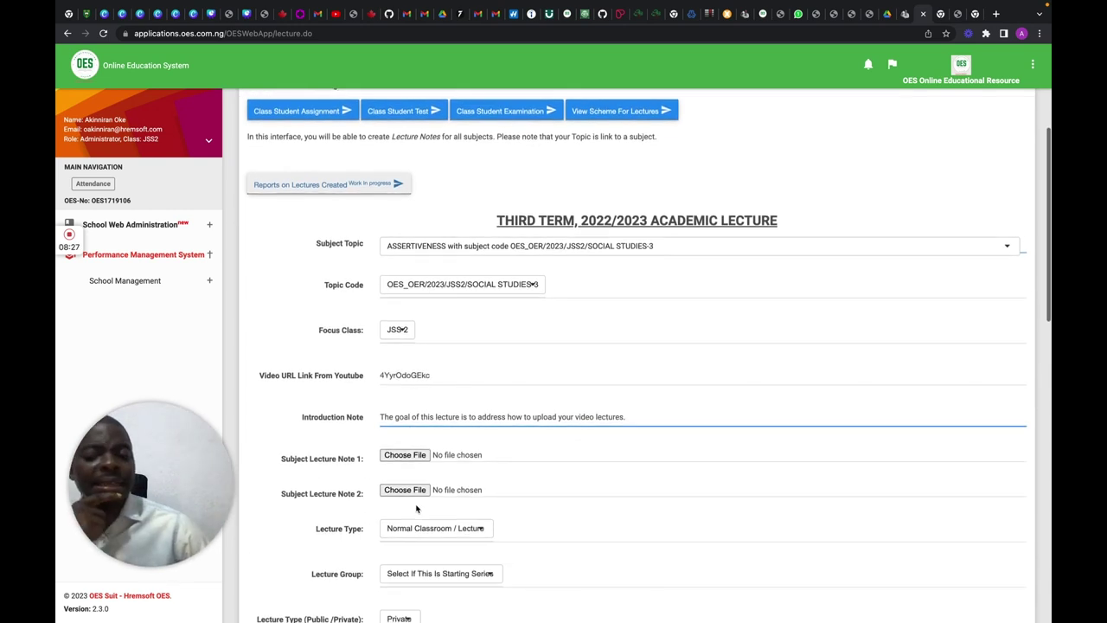
{"action": "scroll", "coordinate": [417, 508], "scroll_direction": "down", "scroll_amount": 1}
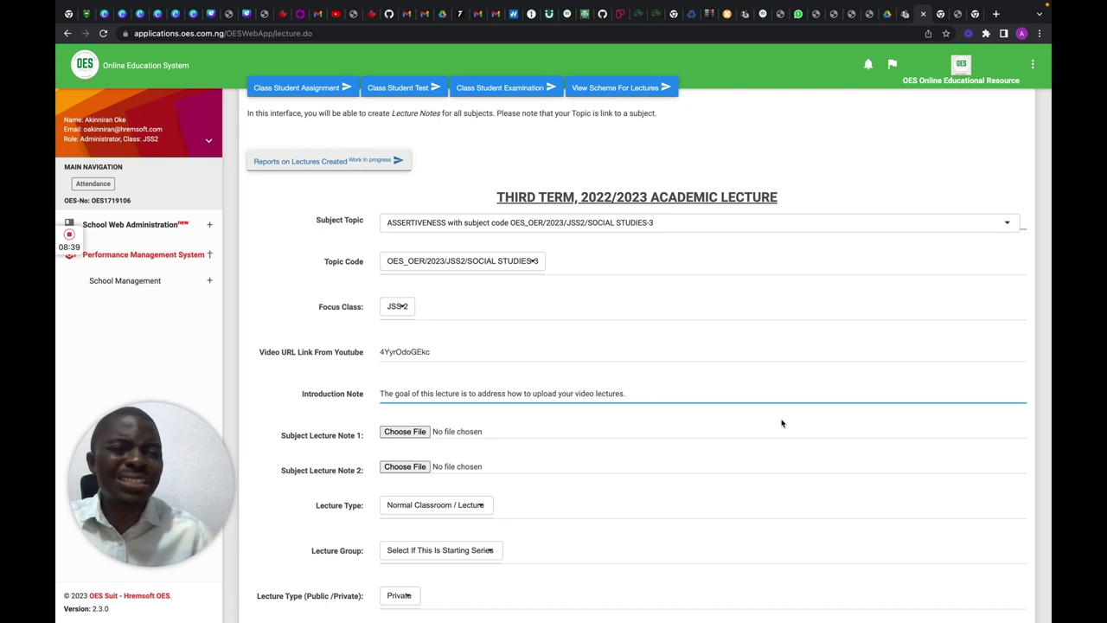
{"action": "mouse_move", "coordinate": [779, 616]}
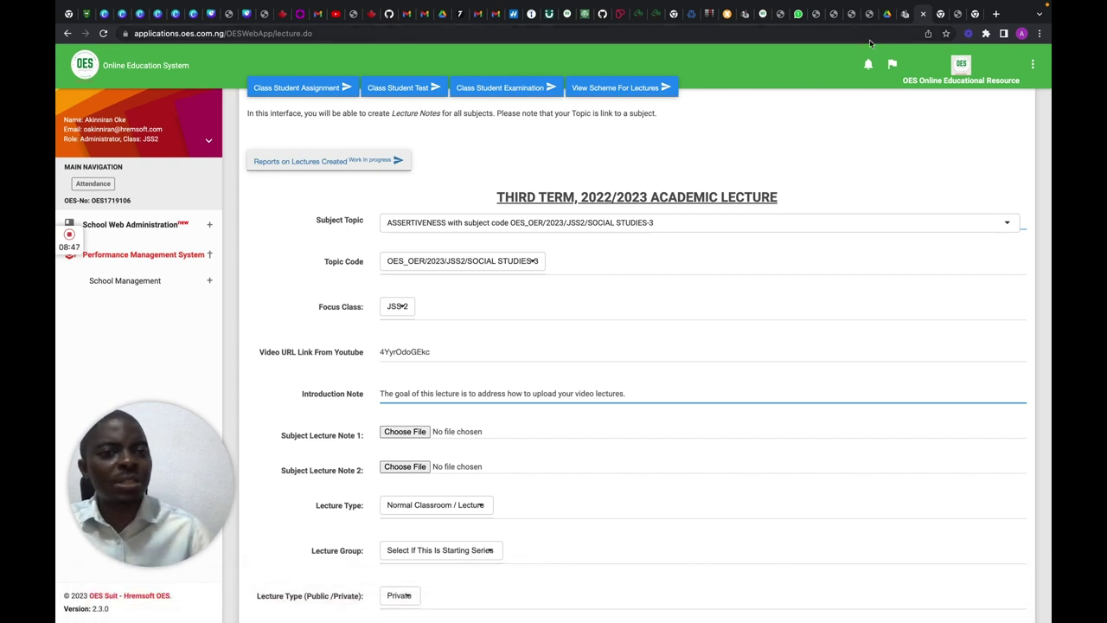
{"action": "left_click", "coordinate": [816, 14]}
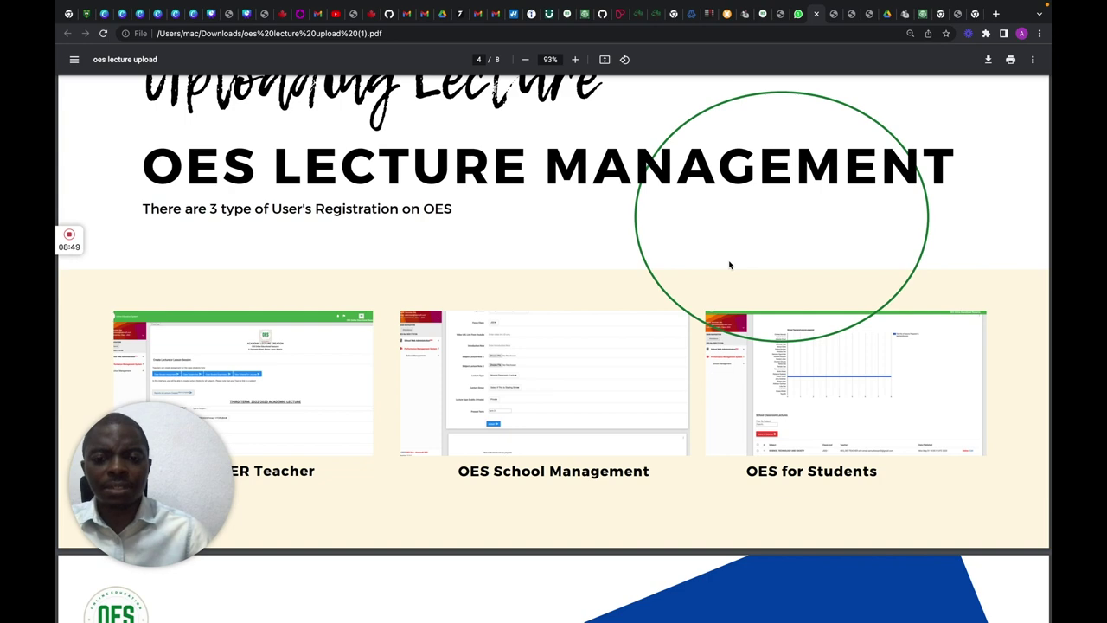
{"action": "scroll", "coordinate": [583, 383], "scroll_direction": "up", "scroll_amount": 1}
{"action": "scroll", "coordinate": [583, 384], "scroll_direction": "up", "scroll_amount": 5}
{"action": "scroll", "coordinate": [583, 383], "scroll_direction": "down", "scroll_amount": 2}
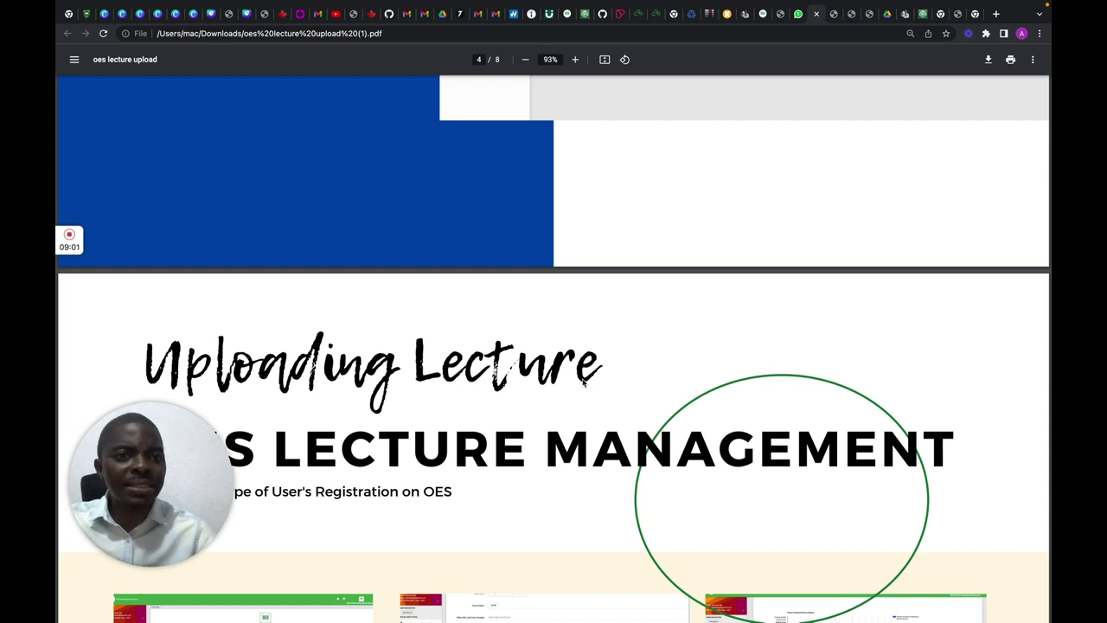
{"action": "left_click", "coordinate": [924, 14]}
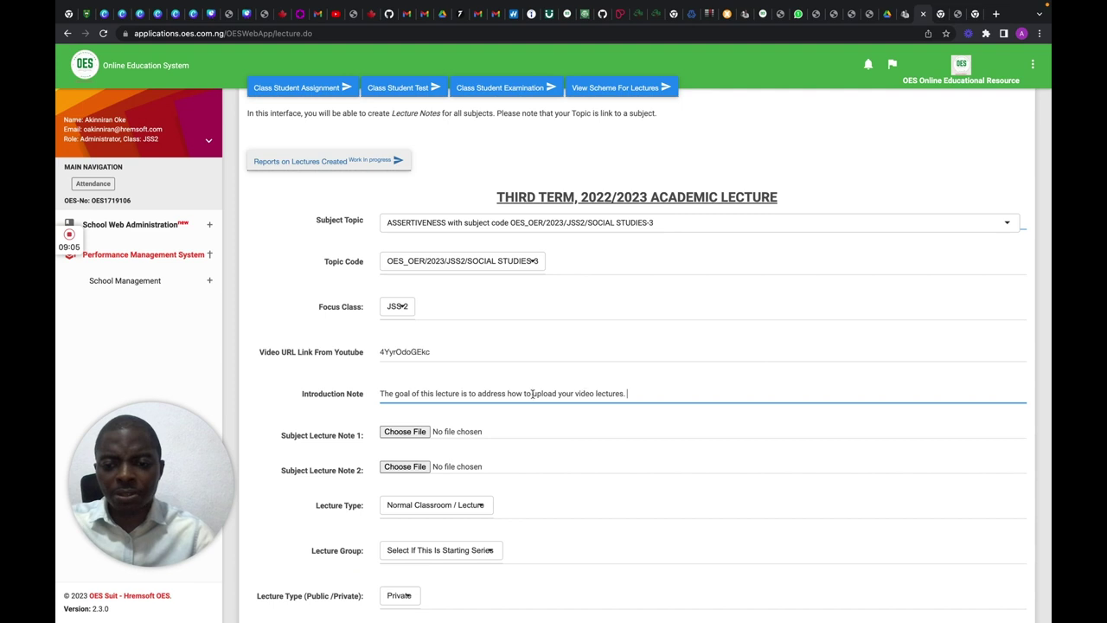
Step: Choose the PDF in the Downloads folder as the Subject Lecture Note 1 file
{"action": "left_click", "coordinate": [416, 435]}
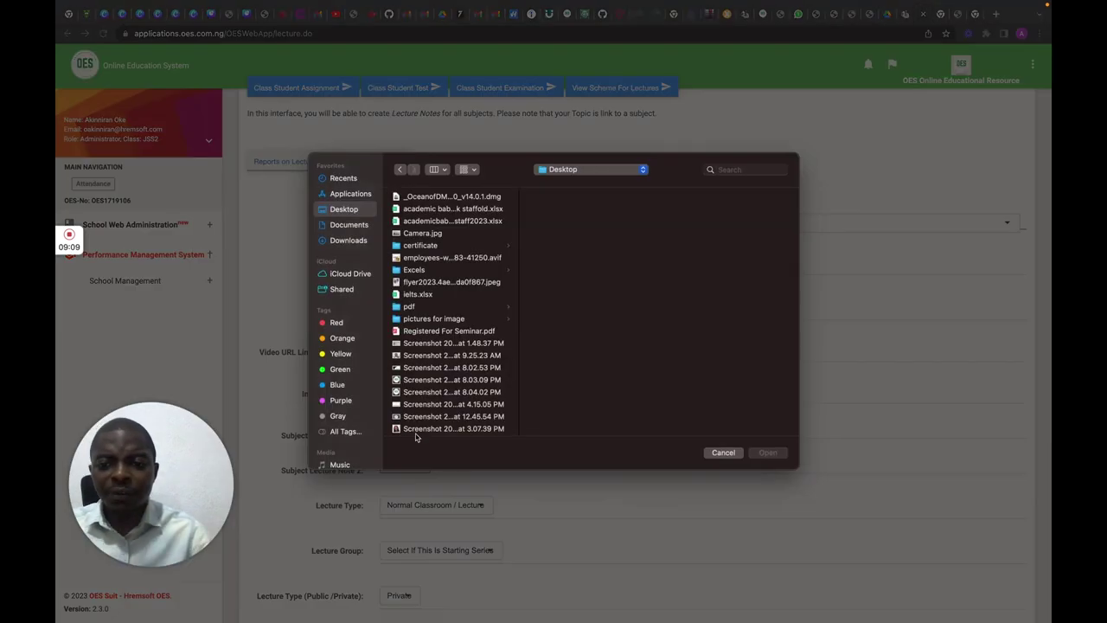
{"action": "scroll", "coordinate": [462, 398], "scroll_direction": "down", "scroll_amount": 5}
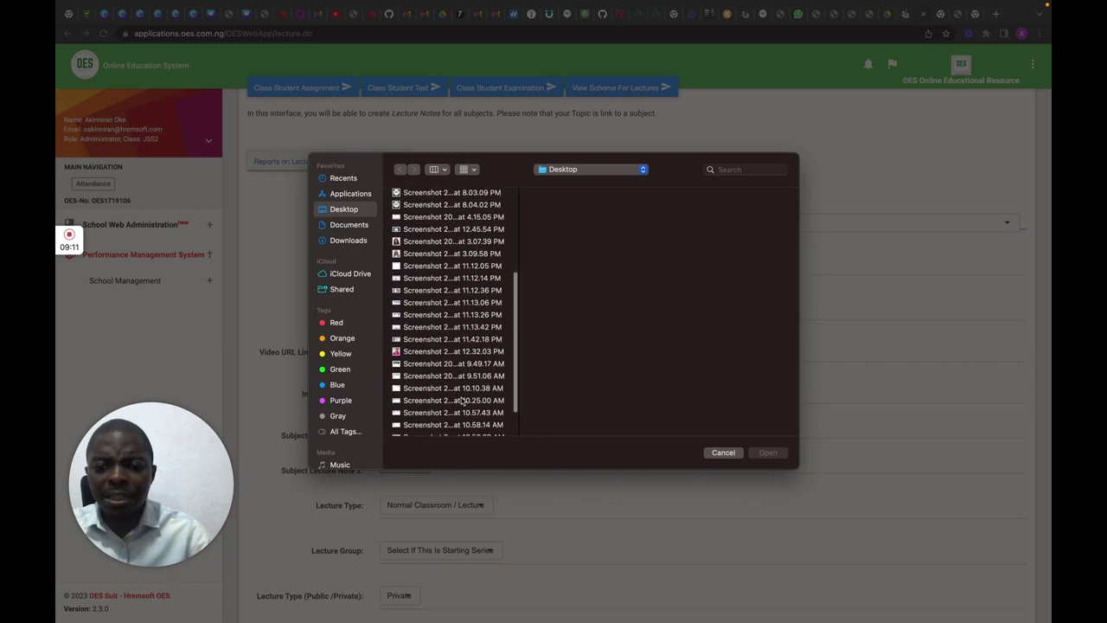
{"action": "scroll", "coordinate": [457, 397], "scroll_direction": "down", "scroll_amount": 3}
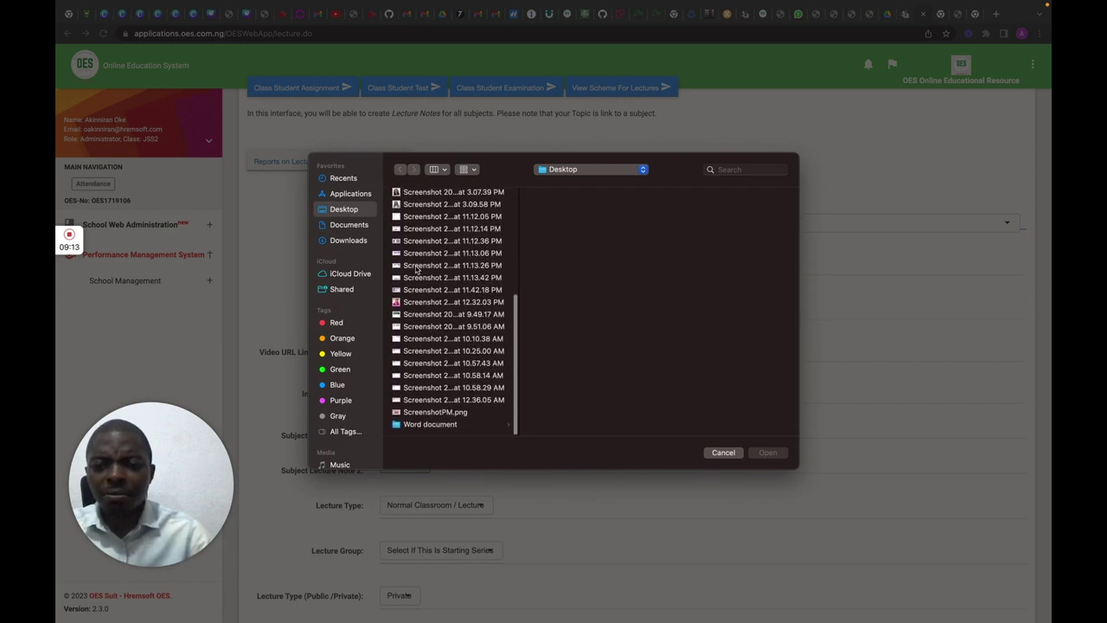
{"action": "left_click", "coordinate": [351, 245]}
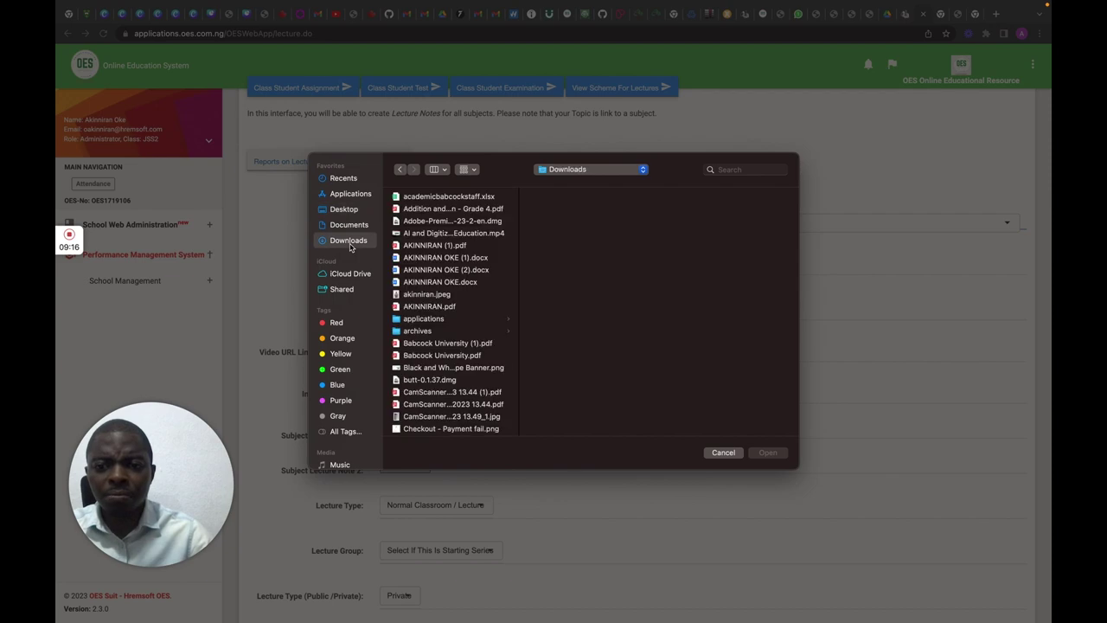
{"action": "left_click", "coordinate": [427, 248]}
{"action": "double_click", "coordinate": [427, 250]}
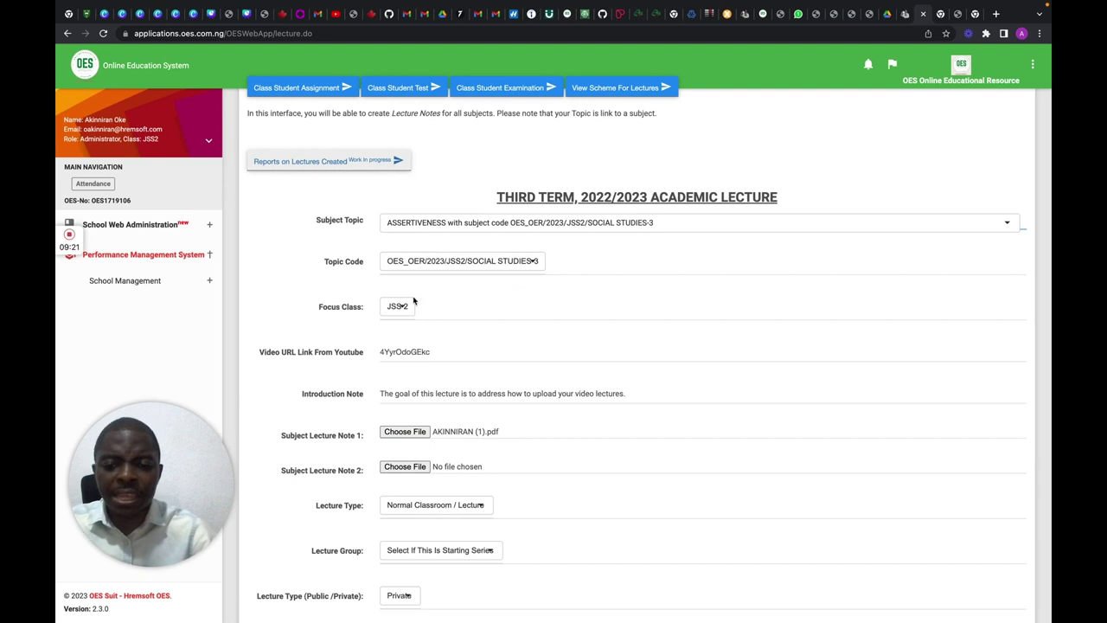
Step: Keep Lecture Type as Normal Classroom / Lecture and show the Lecture Group options
{"action": "scroll", "coordinate": [458, 484], "scroll_direction": "down", "scroll_amount": 3}
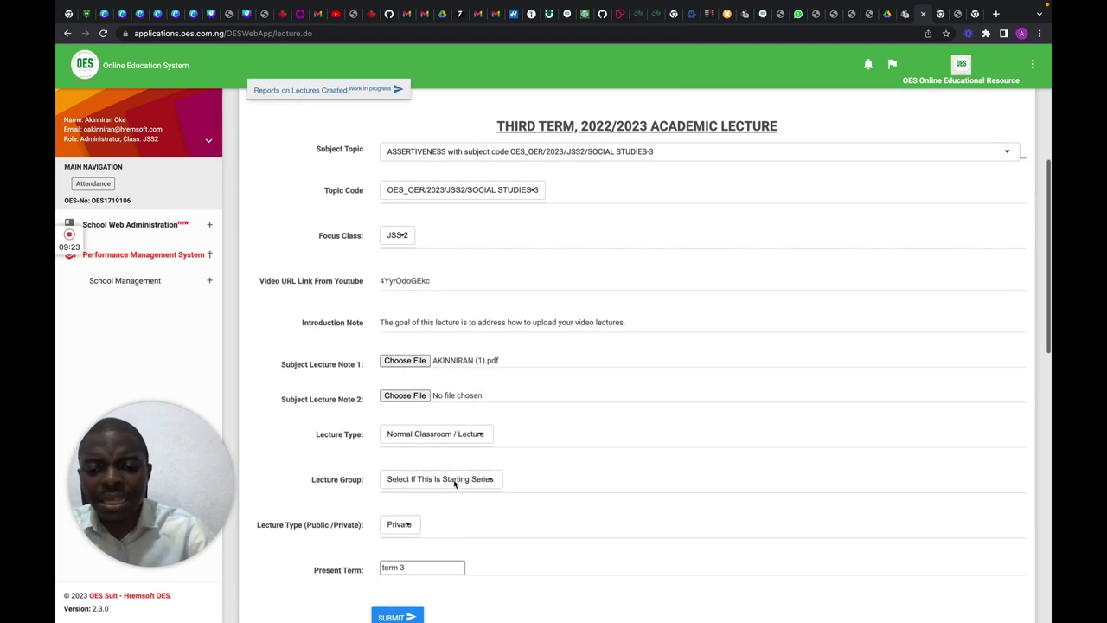
{"action": "left_click", "coordinate": [413, 373]}
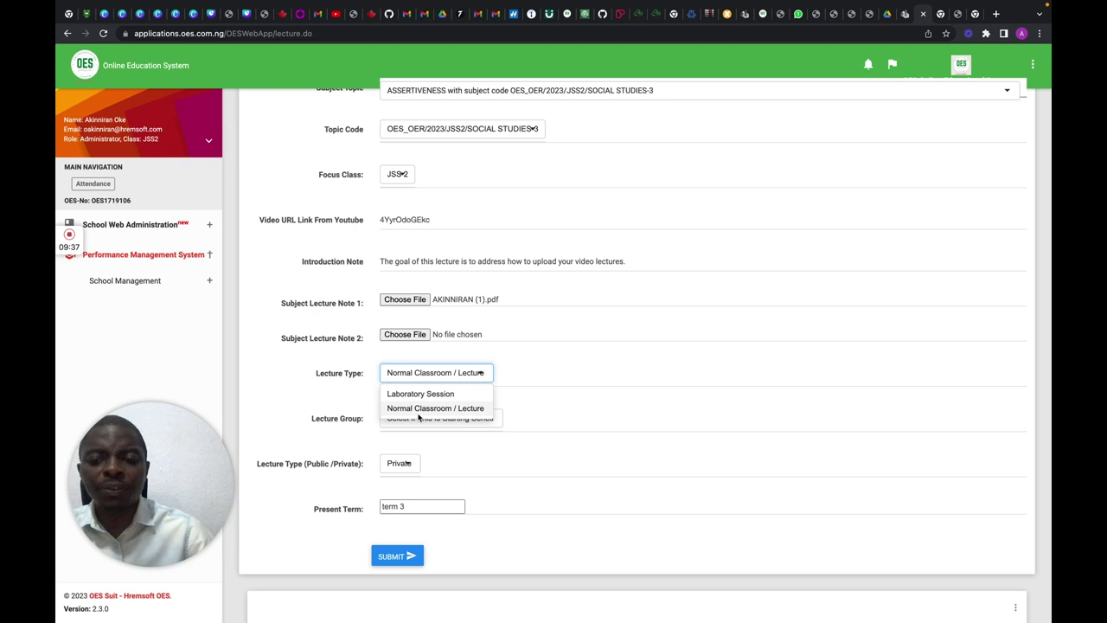
{"action": "left_click", "coordinate": [416, 412]}
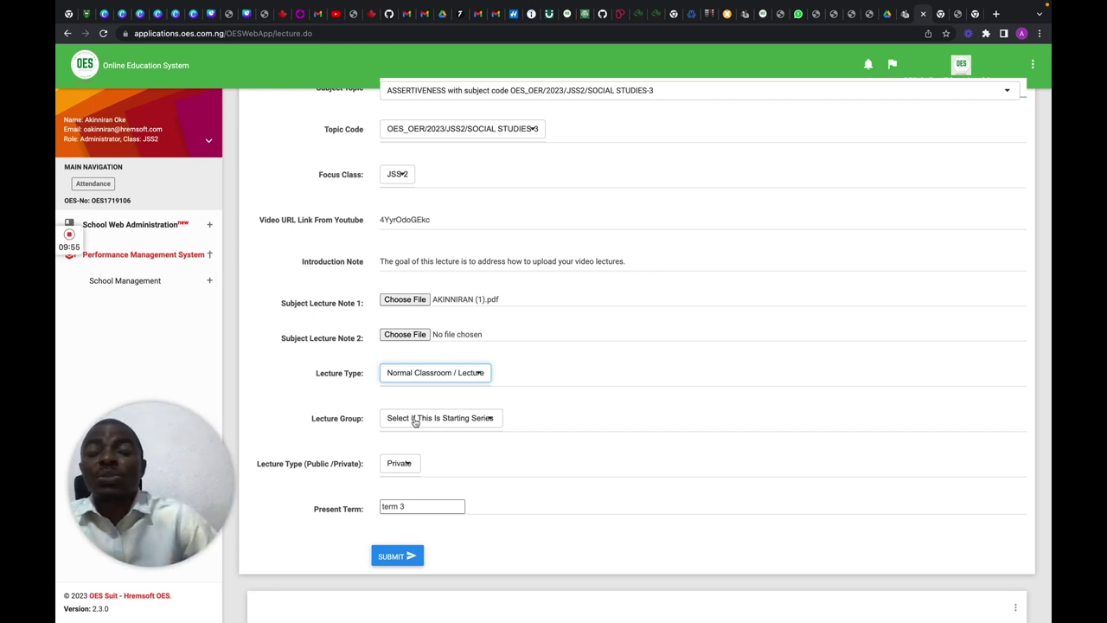
{"action": "left_click", "coordinate": [415, 419]}
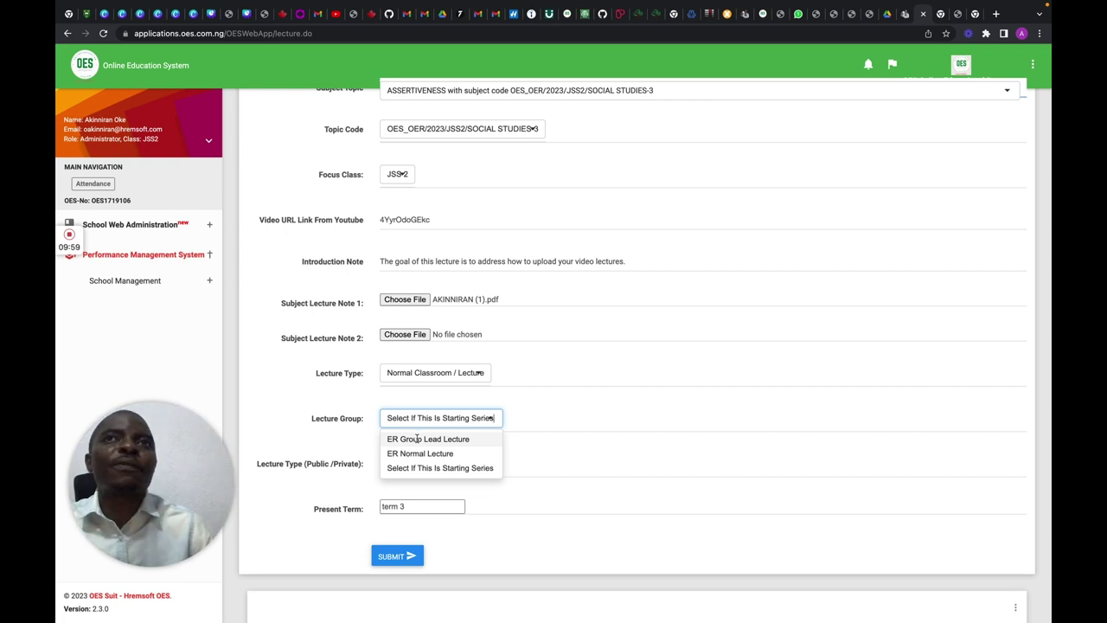
Step: Set Lecture Group to ER Group Lead Lecture (fee 2000) and show the Public/Private options
{"action": "left_click", "coordinate": [417, 440]}
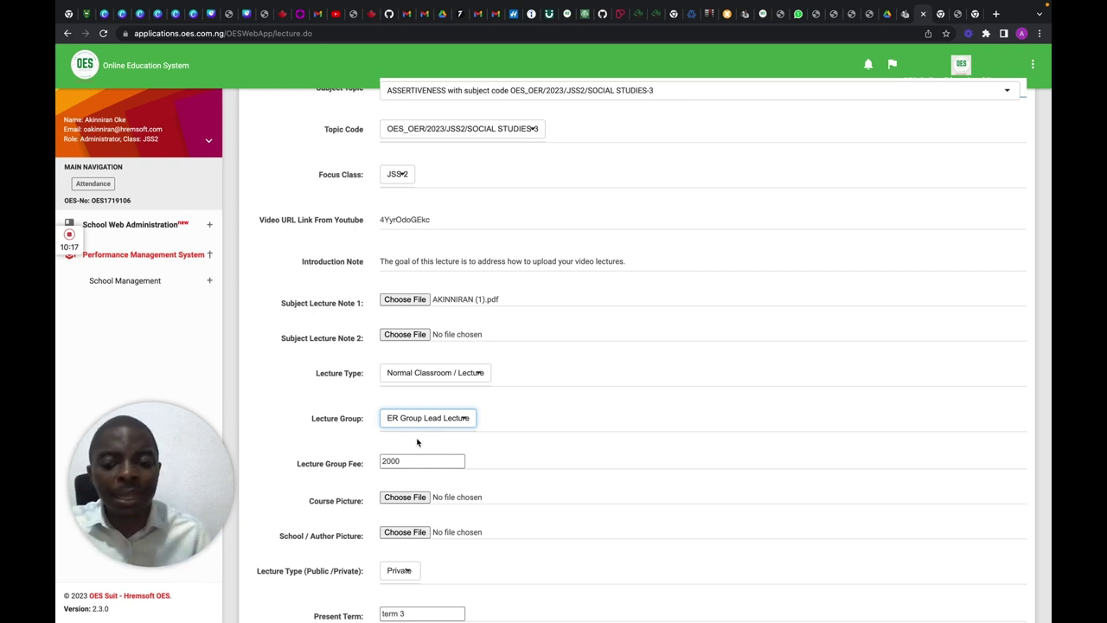
{"action": "scroll", "coordinate": [419, 437], "scroll_direction": "down", "scroll_amount": 3}
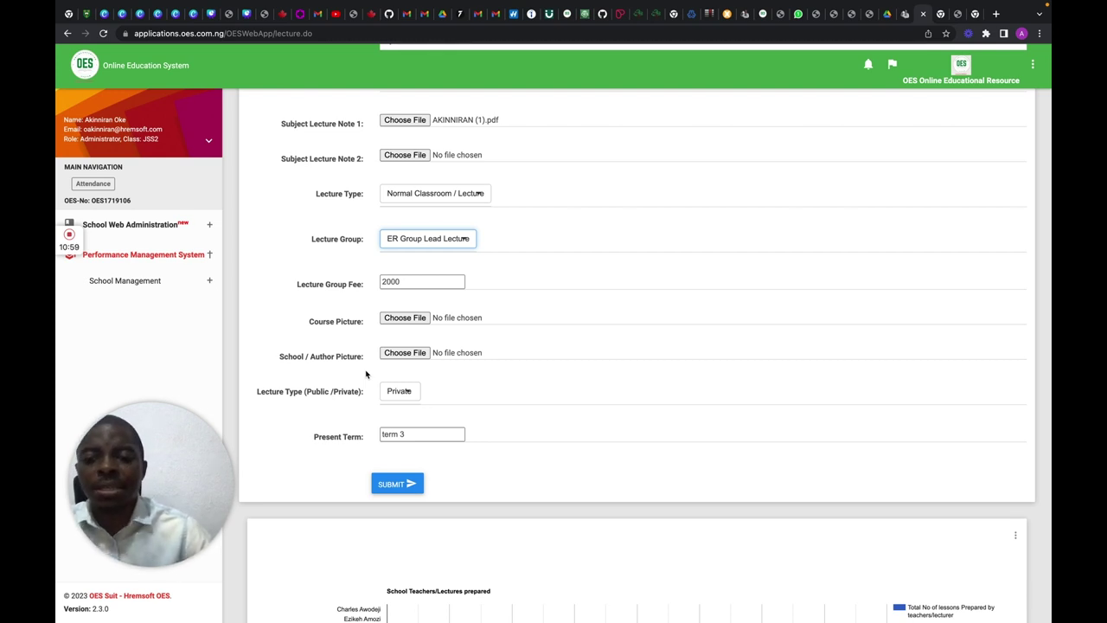
{"action": "left_click", "coordinate": [408, 392]}
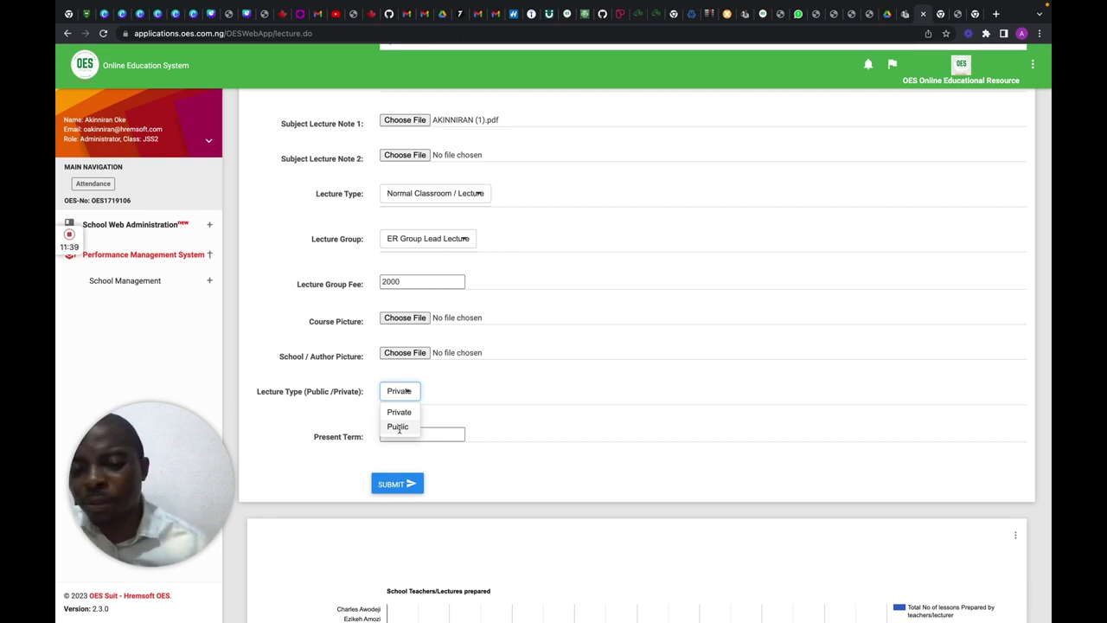
{"action": "left_click", "coordinate": [398, 428]}
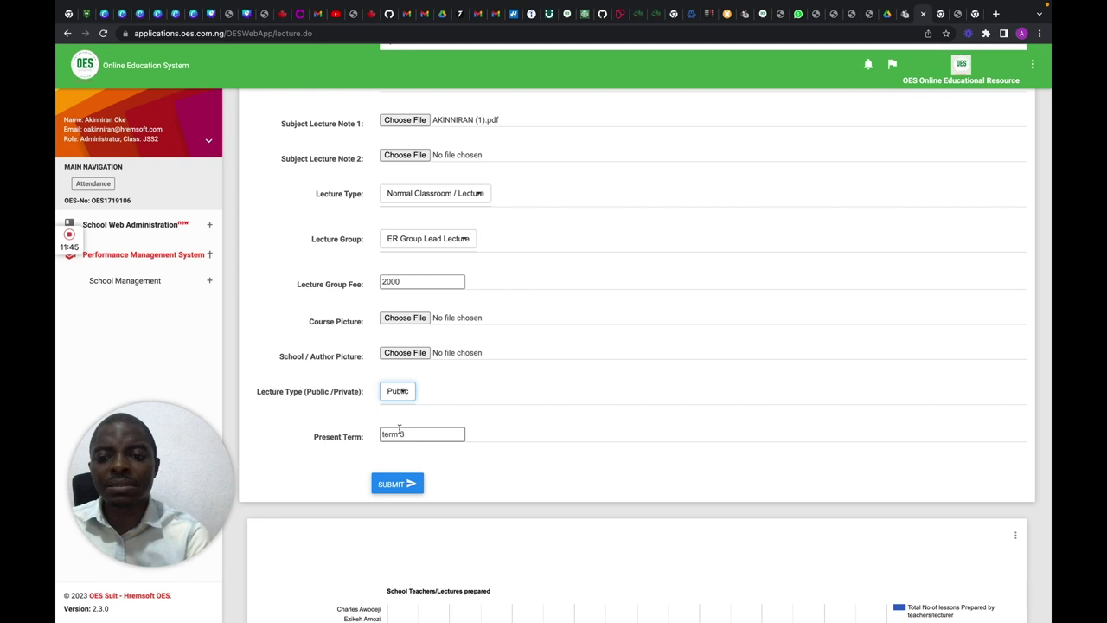
{"action": "left_click", "coordinate": [412, 433]}
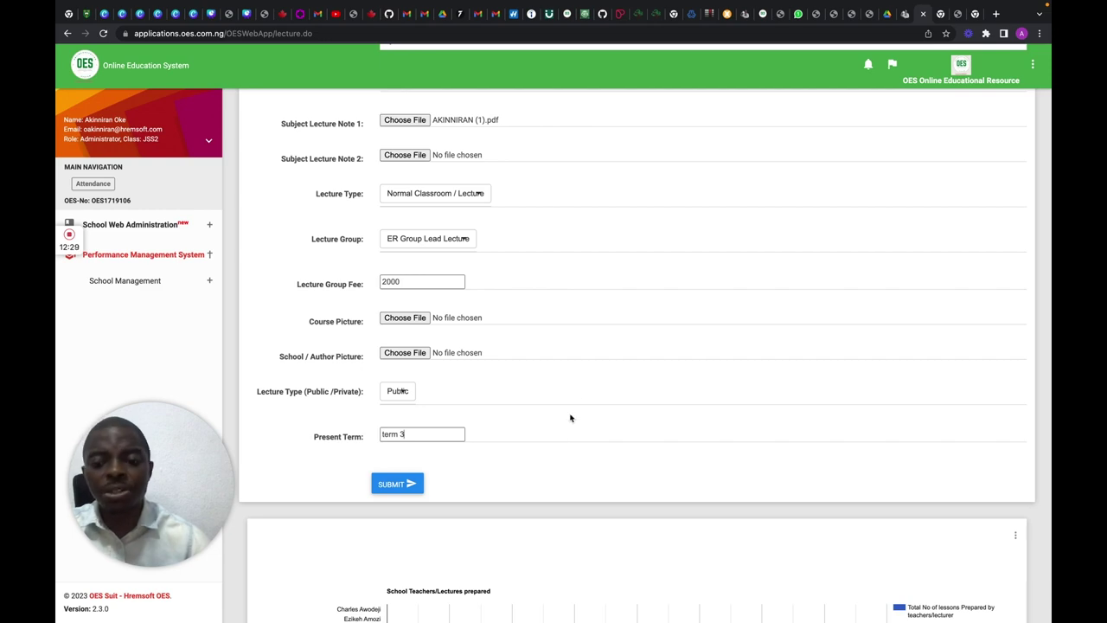
{"action": "scroll", "coordinate": [578, 413], "scroll_direction": "down", "scroll_amount": 1}
{"action": "scroll", "coordinate": [577, 412], "scroll_direction": "up", "scroll_amount": 5}
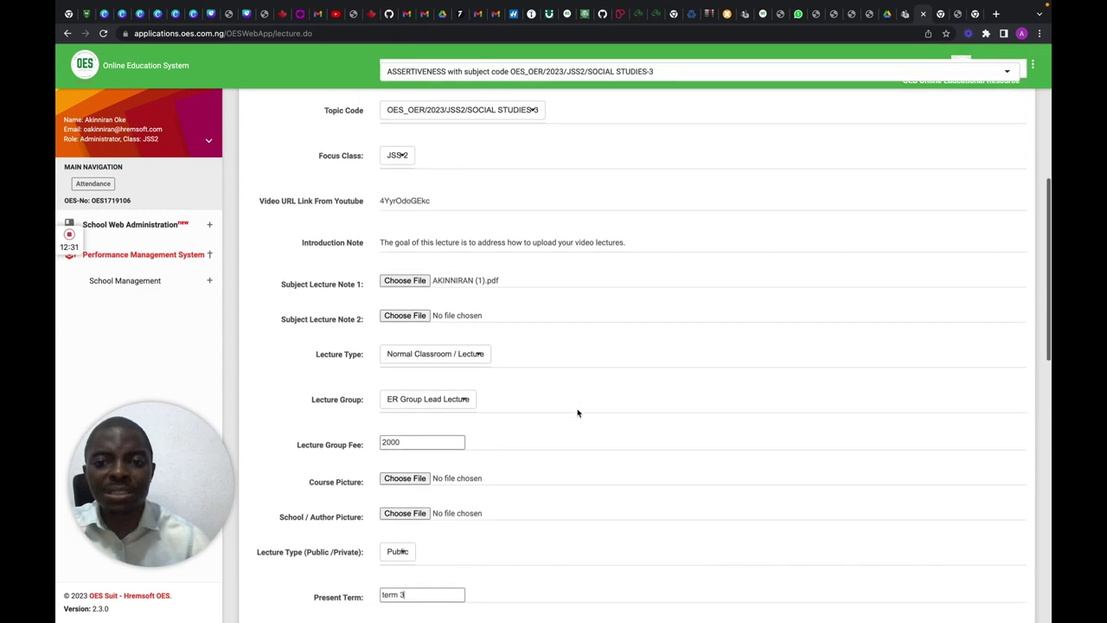
{"action": "scroll", "coordinate": [578, 412], "scroll_direction": "down", "scroll_amount": 10}
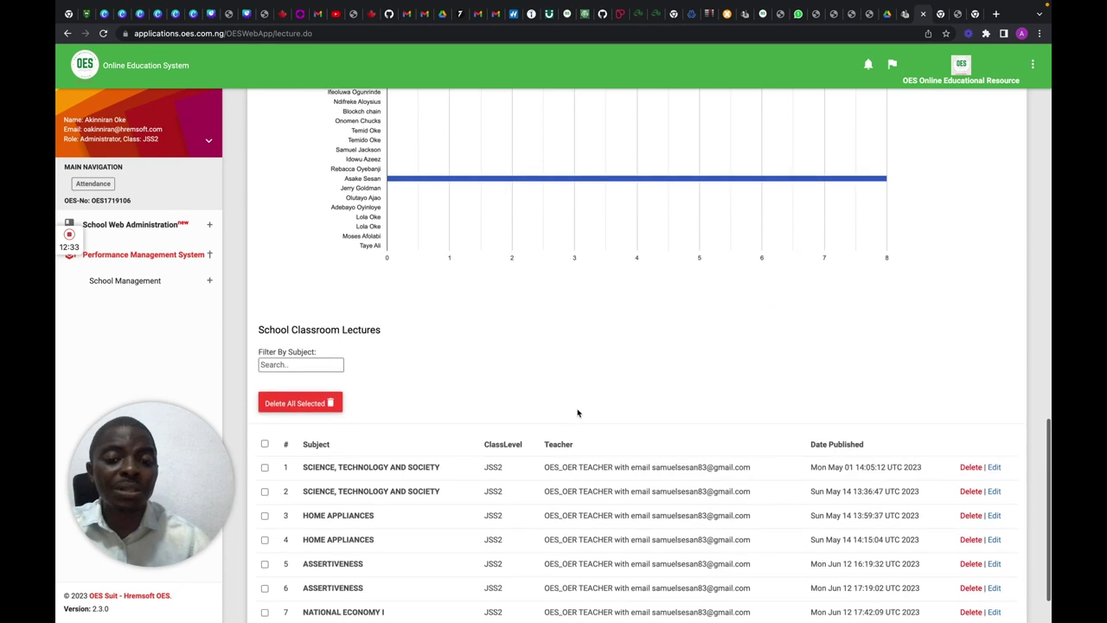
{"action": "scroll", "coordinate": [578, 413], "scroll_direction": "up", "scroll_amount": 15}
{"action": "scroll", "coordinate": [577, 408], "scroll_direction": "down", "scroll_amount": 3}
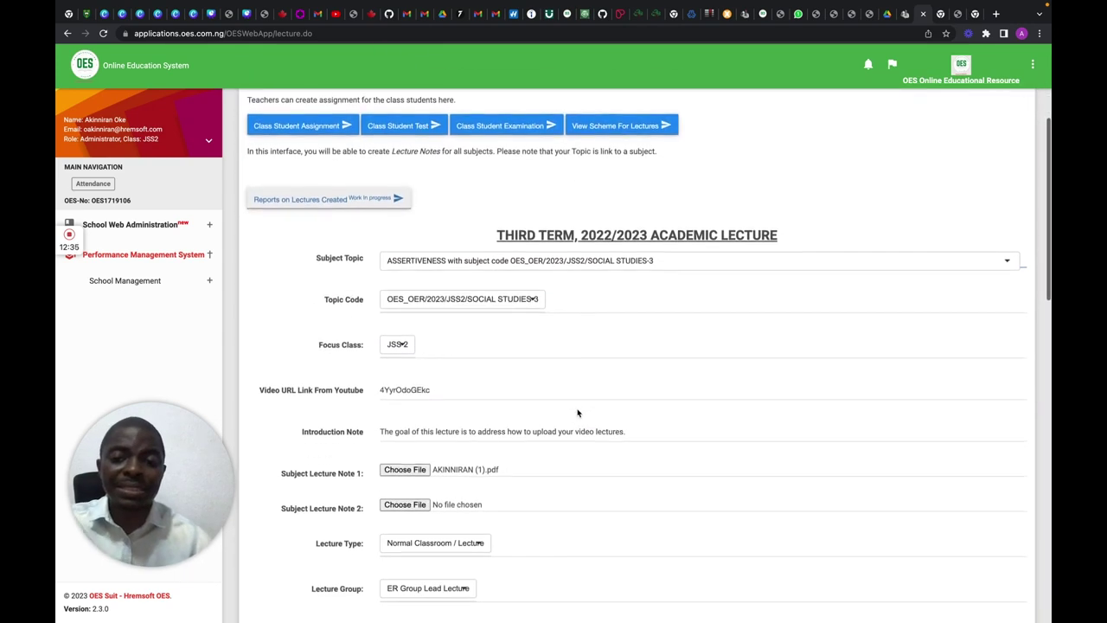
{"action": "scroll", "coordinate": [586, 422], "scroll_direction": "down", "scroll_amount": 8}
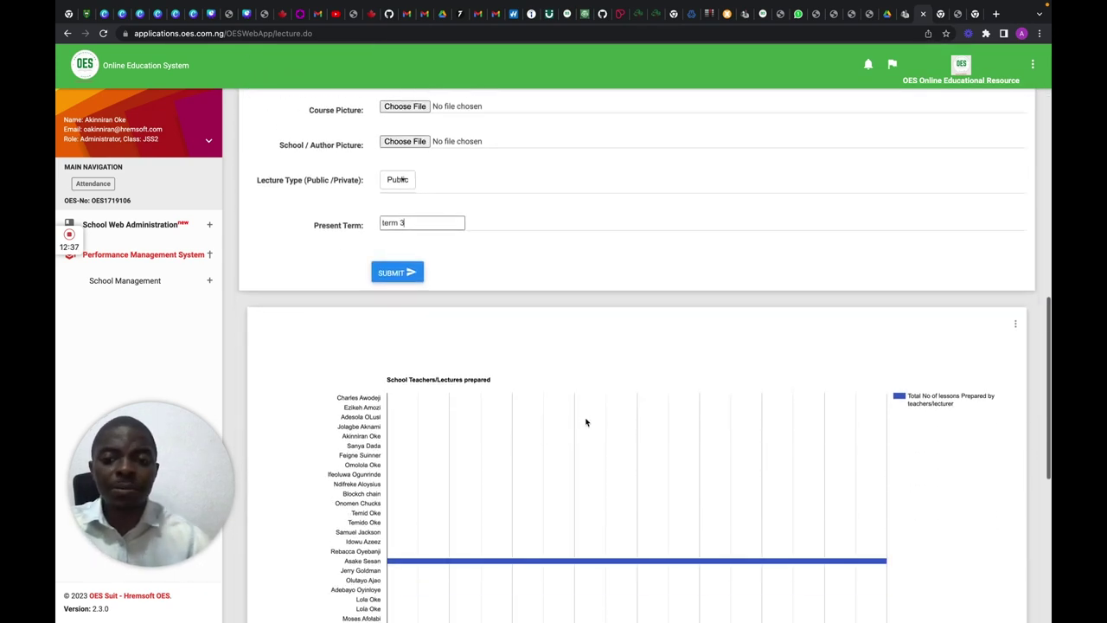
{"action": "scroll", "coordinate": [586, 422], "scroll_direction": "down", "scroll_amount": 3}
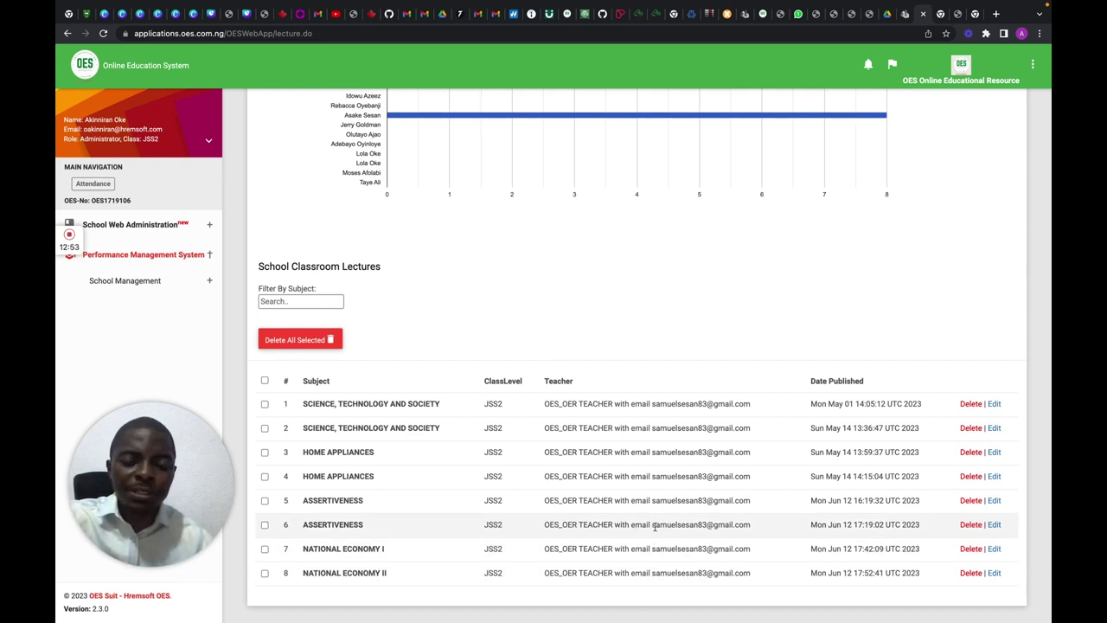
{"action": "scroll", "coordinate": [642, 547], "scroll_direction": "up", "scroll_amount": 5}
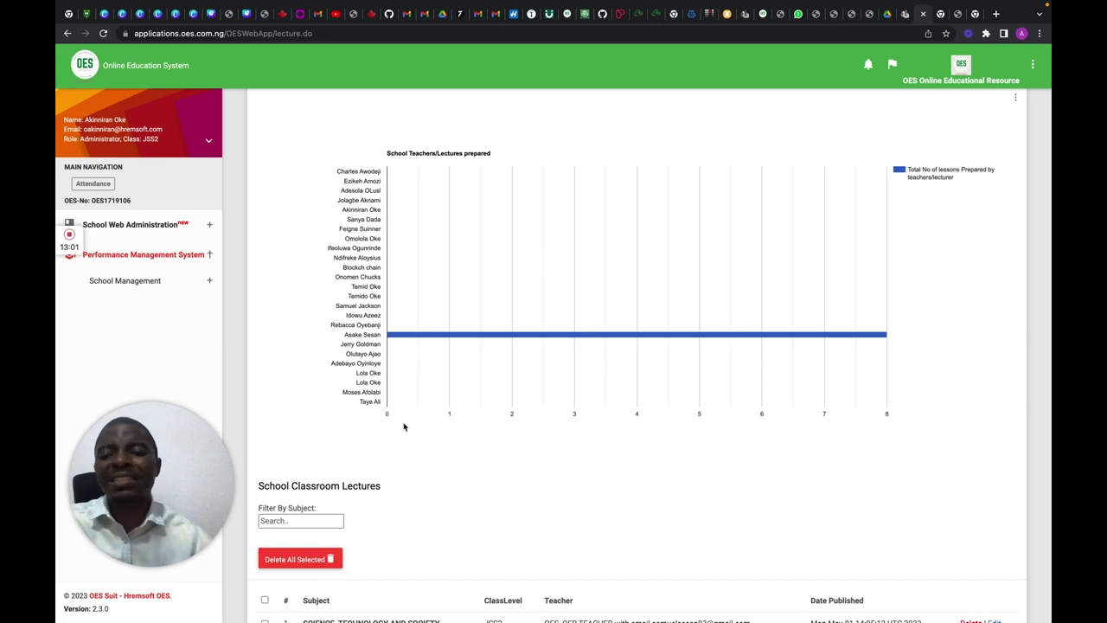
{"action": "scroll", "coordinate": [520, 369], "scroll_direction": "up", "scroll_amount": 2}
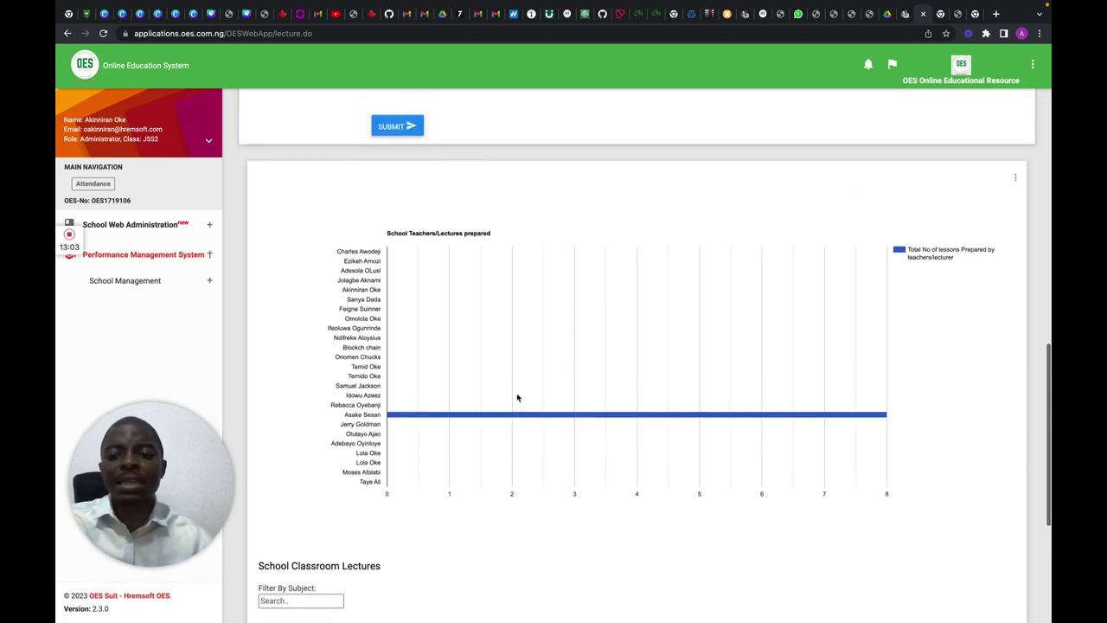
{"action": "scroll", "coordinate": [517, 398], "scroll_direction": "up", "scroll_amount": 10}
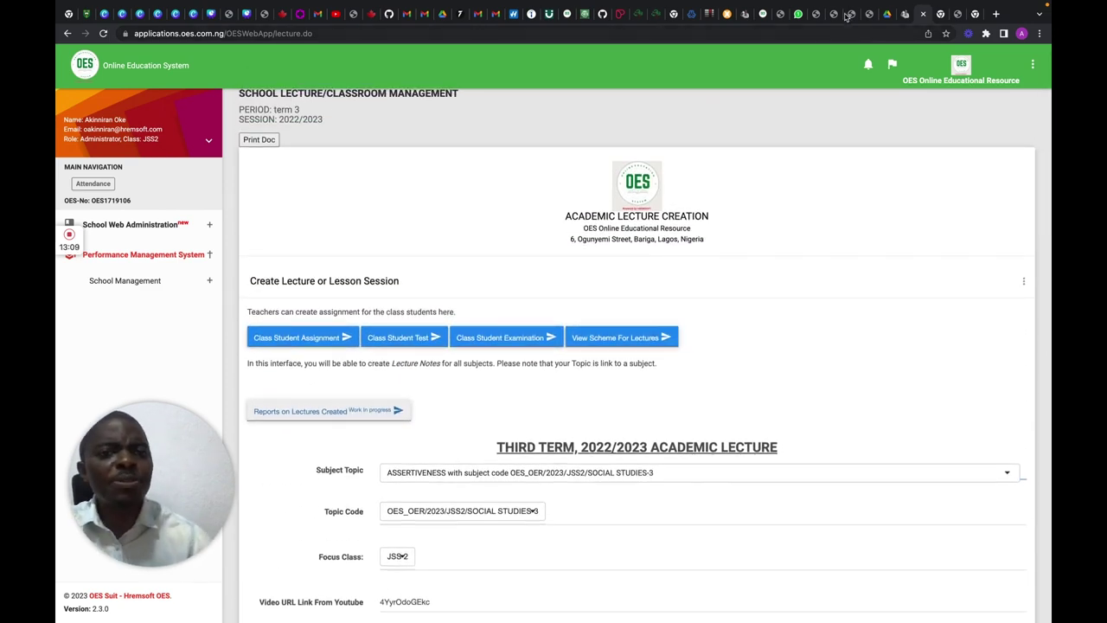
Step: Scroll the 'oes lecture upload' PDF through pages 4–6 to the registration steps 01–09
{"action": "left_click", "coordinate": [816, 14]}
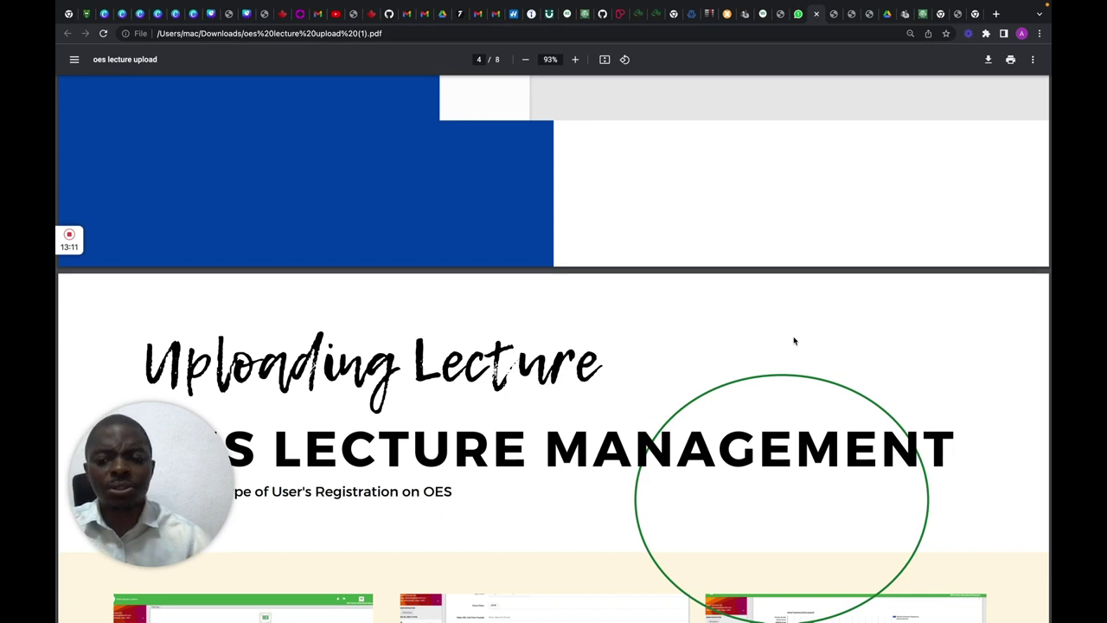
{"action": "scroll", "coordinate": [793, 341], "scroll_direction": "down", "scroll_amount": 5}
{"action": "scroll", "coordinate": [793, 341], "scroll_direction": "down", "scroll_amount": 5}
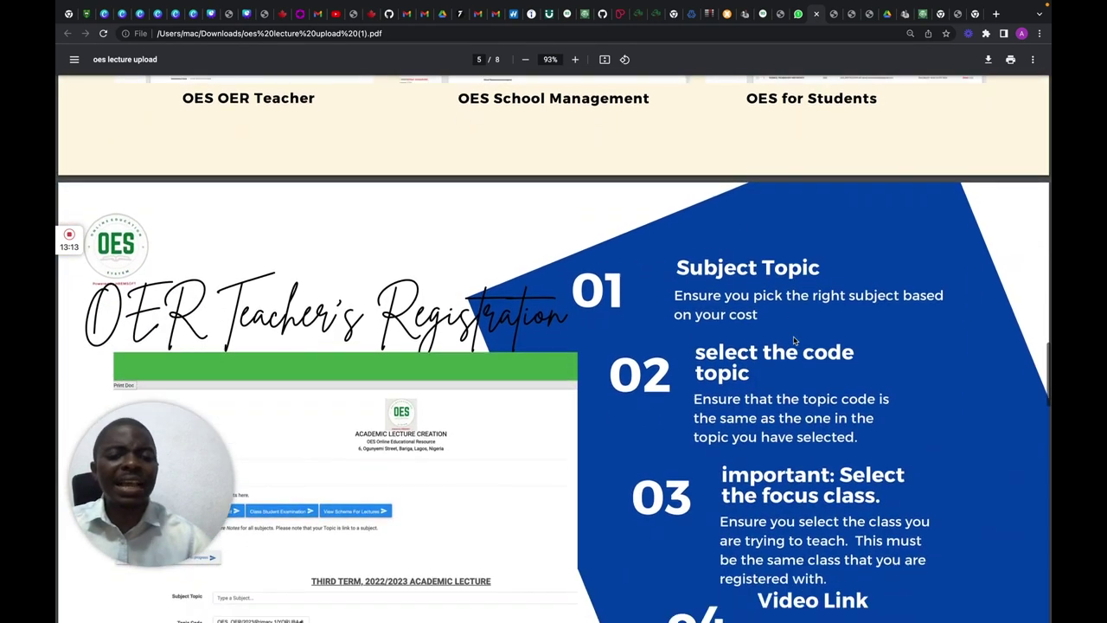
{"action": "scroll", "coordinate": [794, 341], "scroll_direction": "down", "scroll_amount": 1}
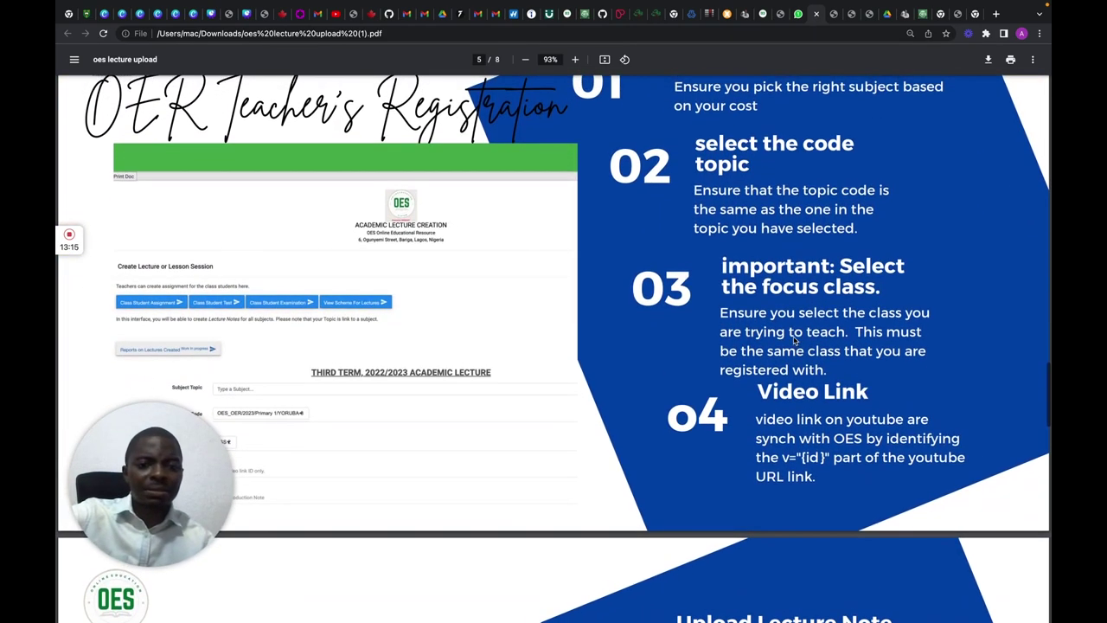
{"action": "scroll", "coordinate": [794, 341], "scroll_direction": "up", "scroll_amount": 3}
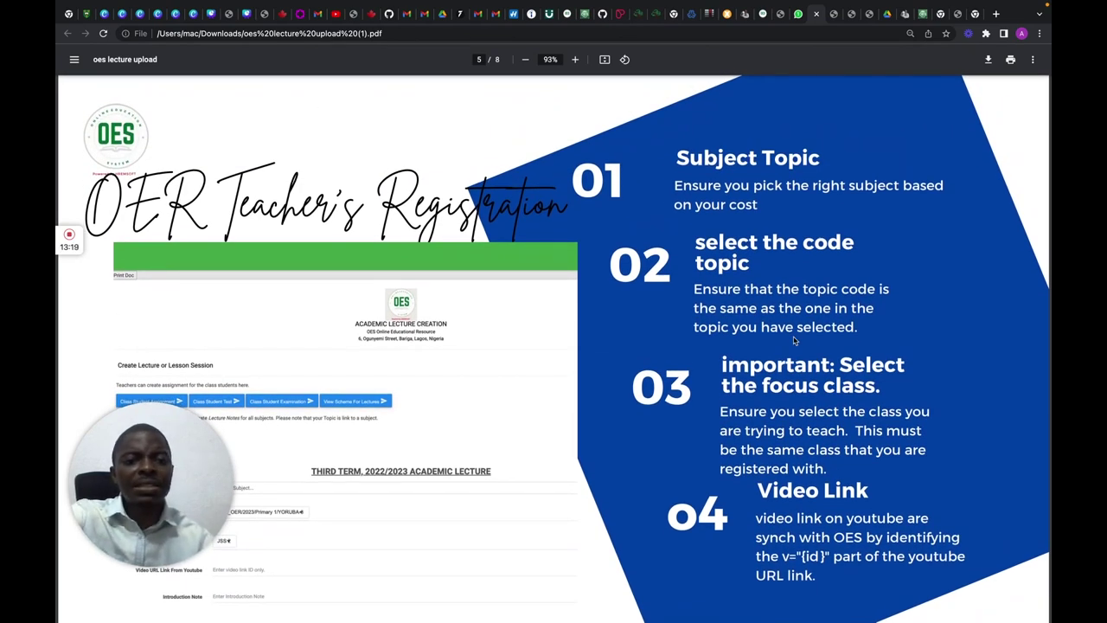
{"action": "scroll", "coordinate": [794, 340], "scroll_direction": "down", "scroll_amount": 1}
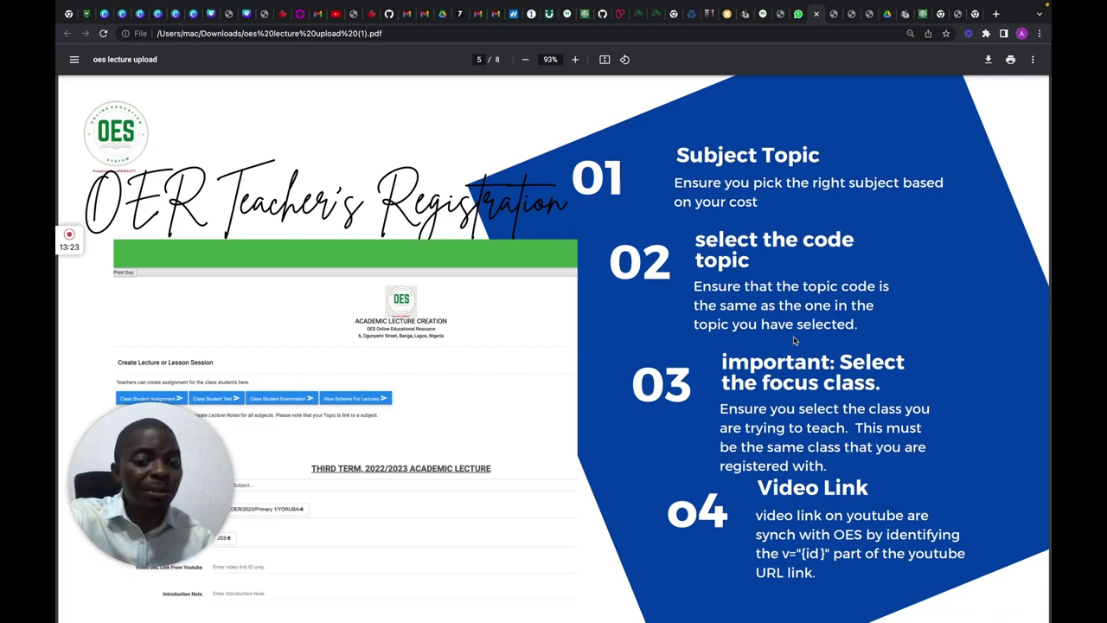
{"action": "scroll", "coordinate": [794, 341], "scroll_direction": "down", "scroll_amount": 3}
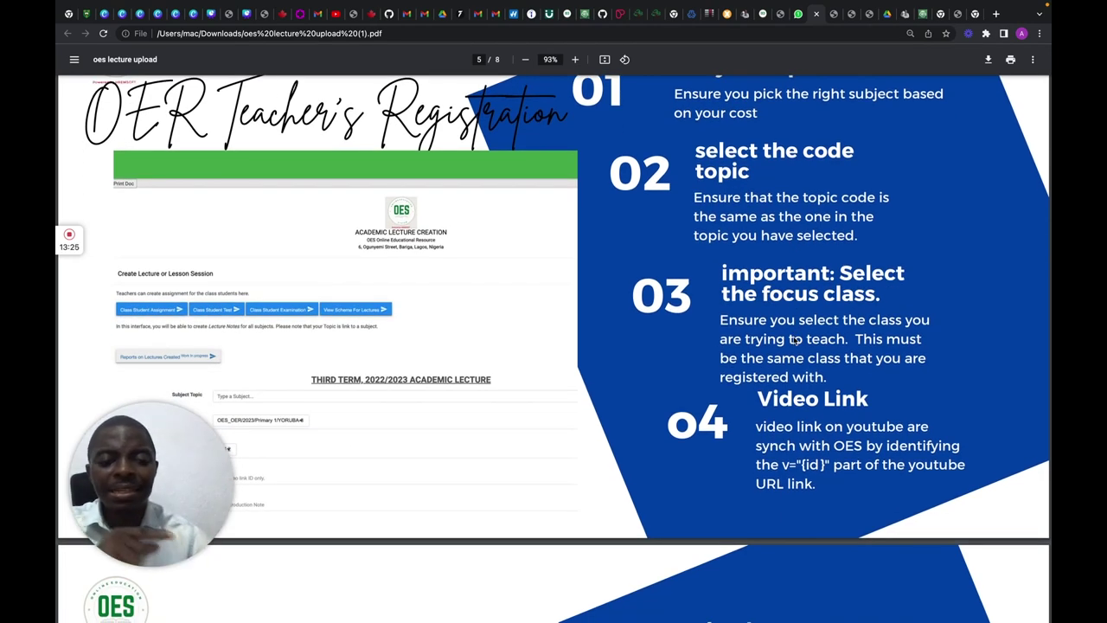
{"action": "scroll", "coordinate": [796, 340], "scroll_direction": "down", "scroll_amount": 1}
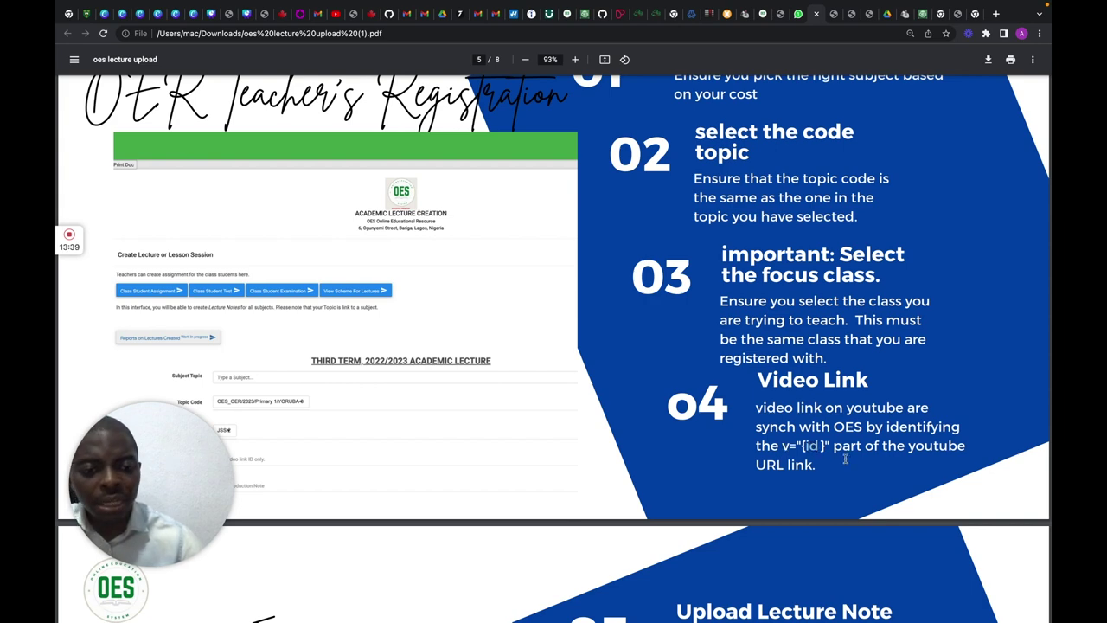
{"action": "scroll", "coordinate": [845, 458], "scroll_direction": "down", "scroll_amount": 2}
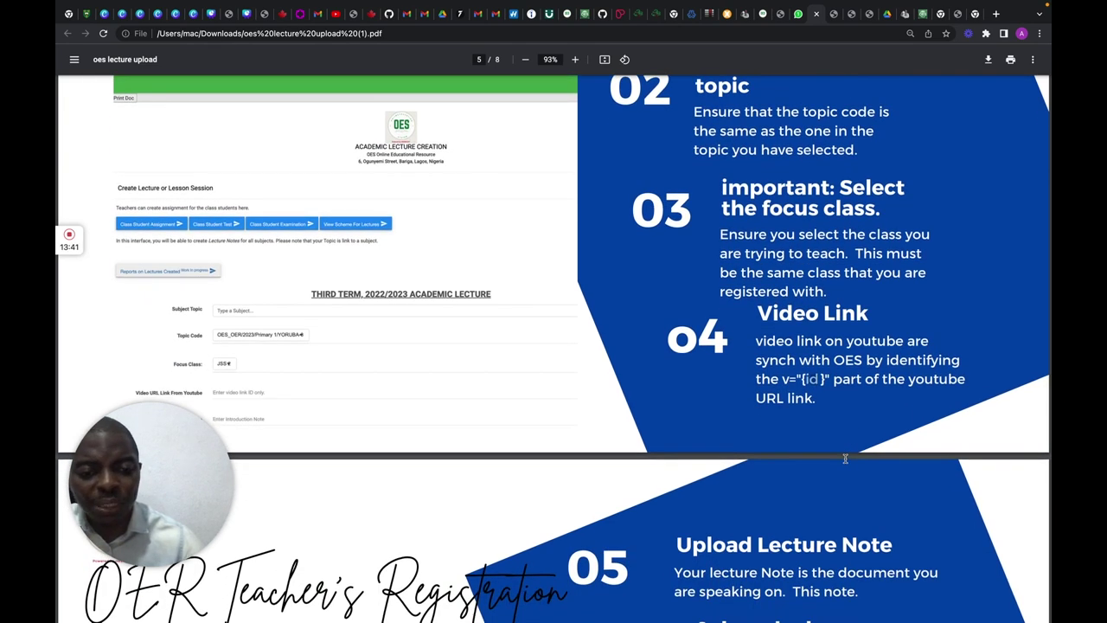
{"action": "scroll", "coordinate": [845, 459], "scroll_direction": "down", "scroll_amount": 10}
{"action": "scroll", "coordinate": [845, 459], "scroll_direction": "up", "scroll_amount": 3}
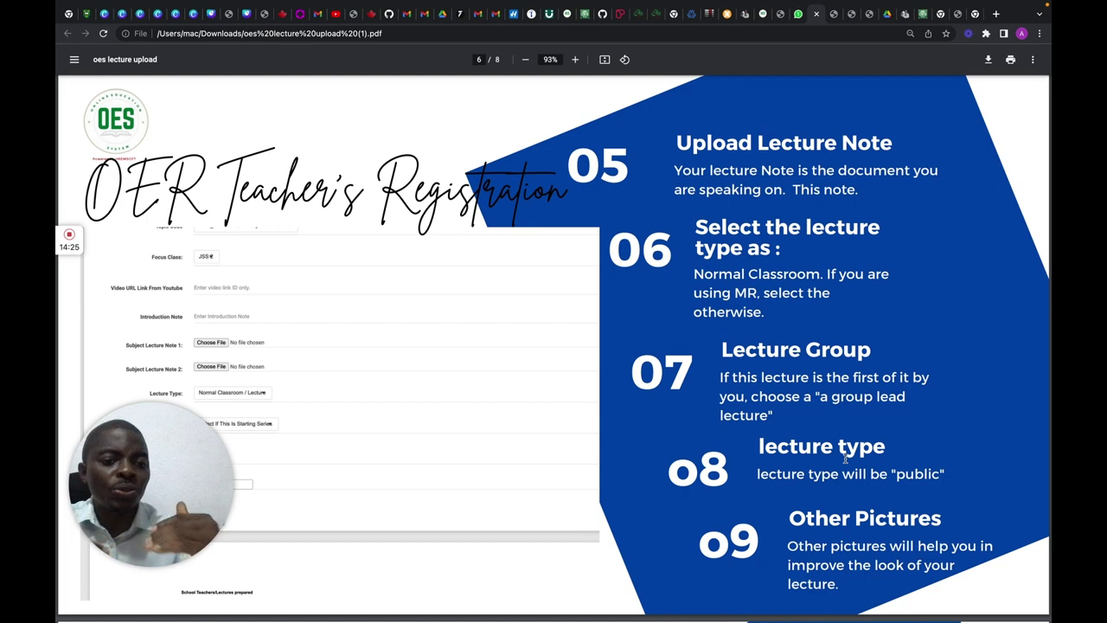
Step: Scroll past page 7's Submit, Bar Chart and Report steps to the THANKS page, 8 of 8
{"action": "scroll", "coordinate": [845, 458], "scroll_direction": "down", "scroll_amount": 5}
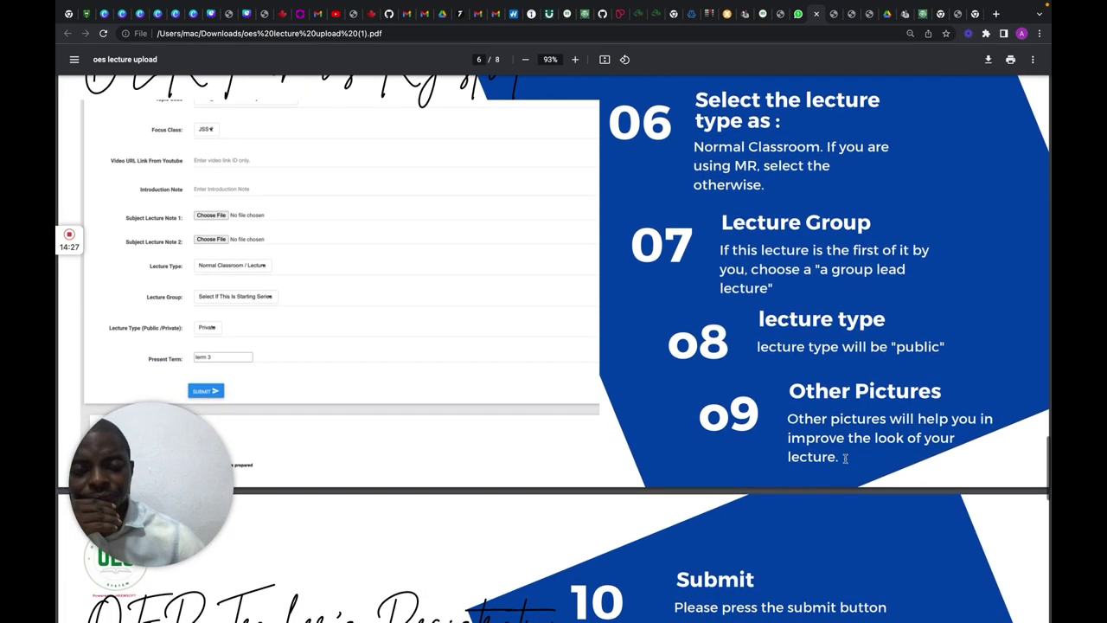
{"action": "scroll", "coordinate": [845, 459], "scroll_direction": "down", "scroll_amount": 3}
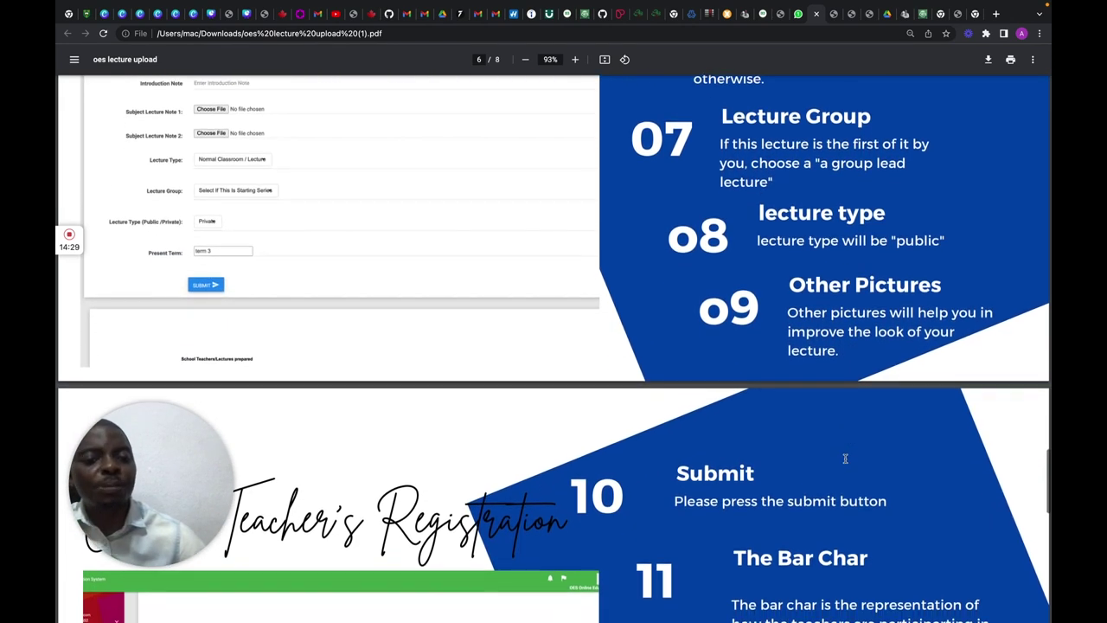
{"action": "scroll", "coordinate": [845, 459], "scroll_direction": "down", "scroll_amount": 4}
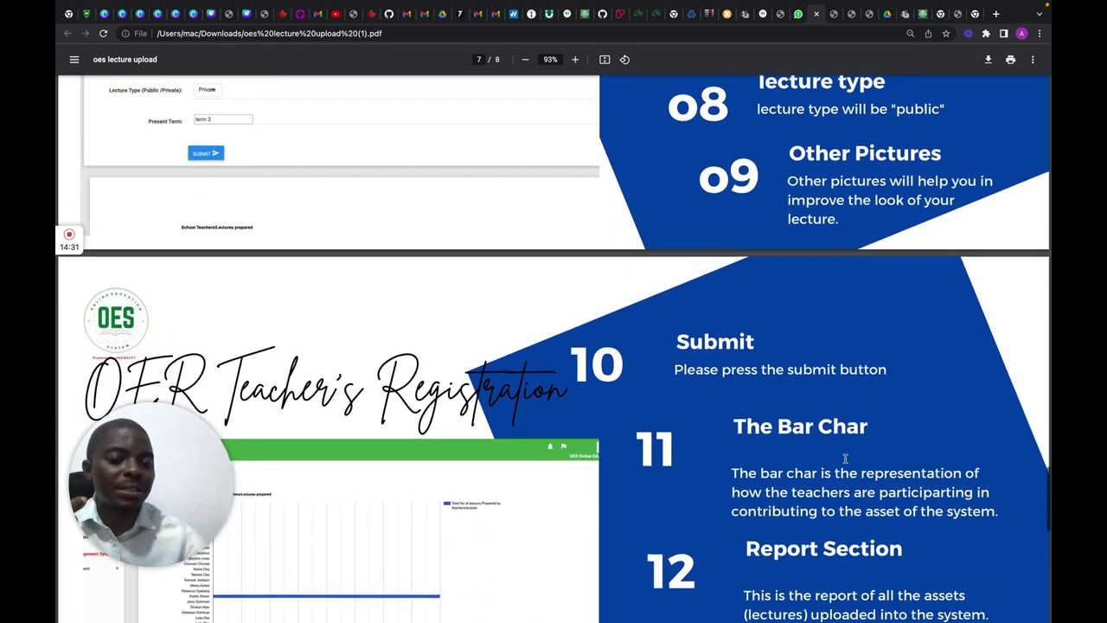
{"action": "scroll", "coordinate": [846, 459], "scroll_direction": "down", "scroll_amount": 5}
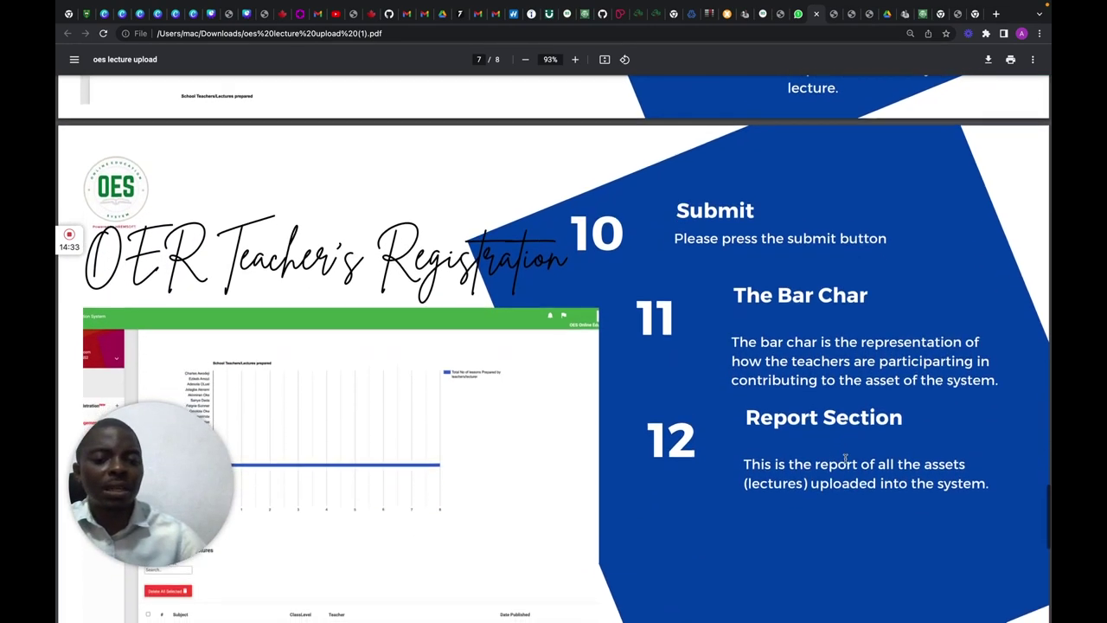
{"action": "scroll", "coordinate": [845, 458], "scroll_direction": "down", "scroll_amount": 1}
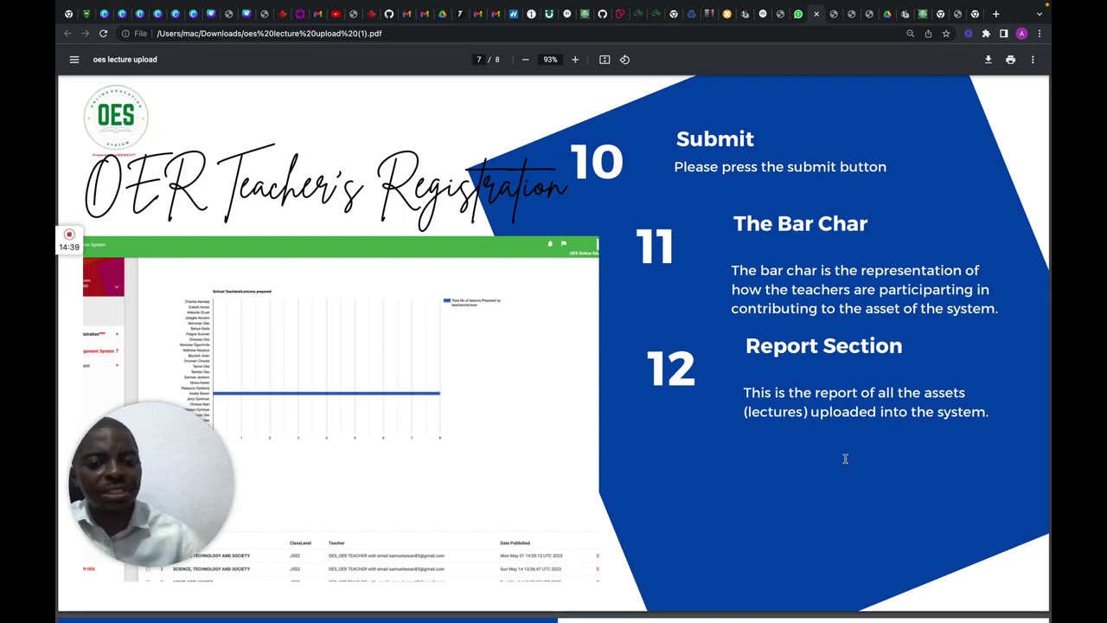
{"action": "scroll", "coordinate": [845, 459], "scroll_direction": "down", "scroll_amount": 2}
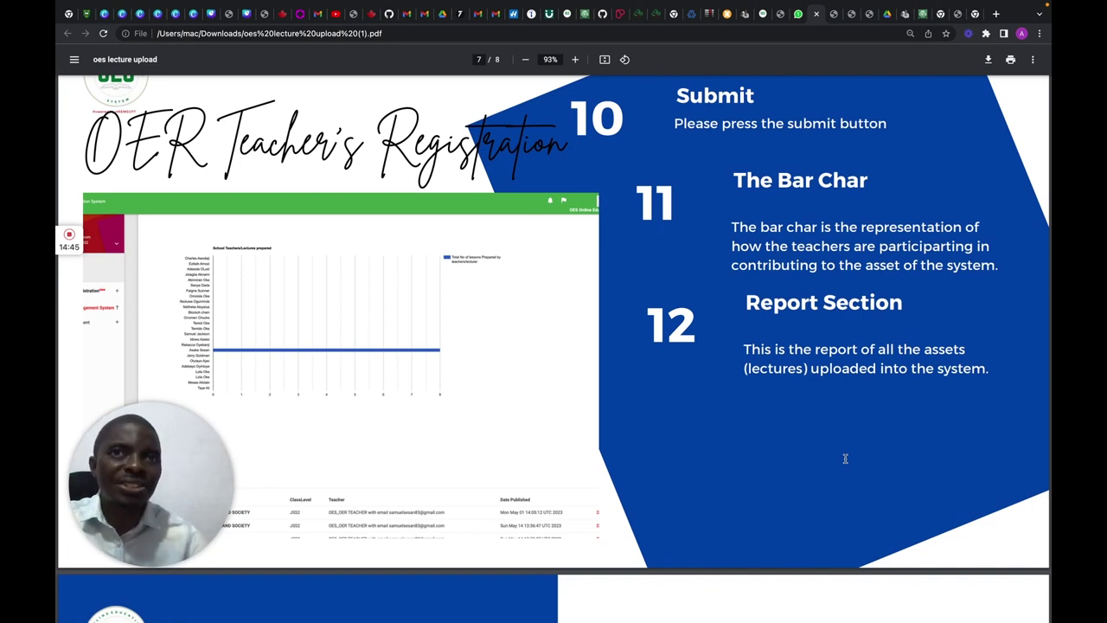
{"action": "scroll", "coordinate": [845, 458], "scroll_direction": "down", "scroll_amount": 5}
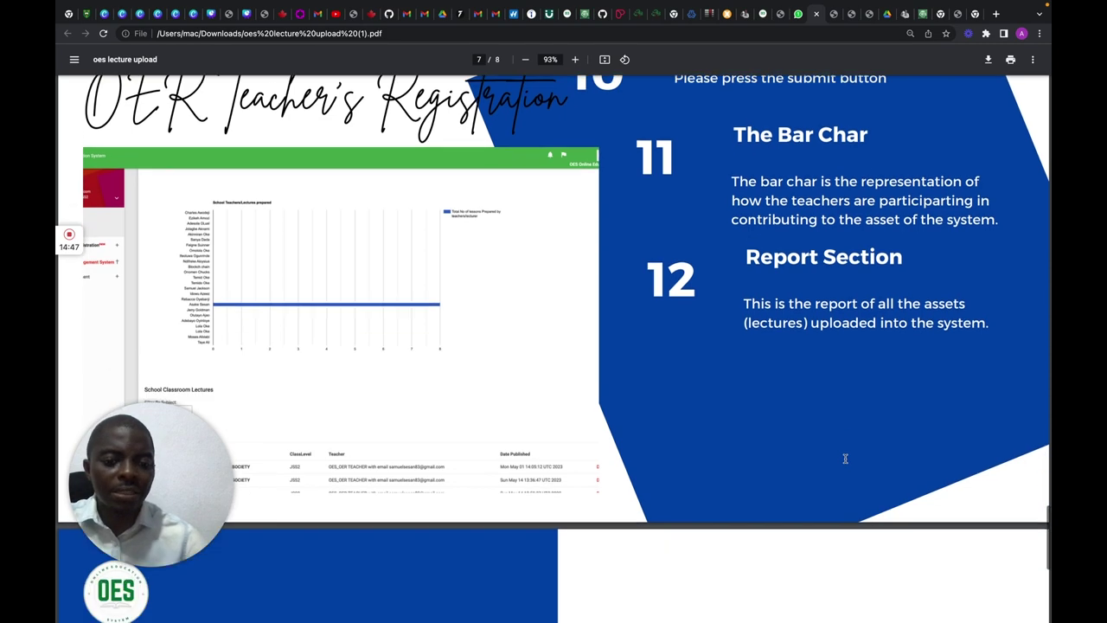
{"action": "scroll", "coordinate": [845, 459], "scroll_direction": "down", "scroll_amount": 7}
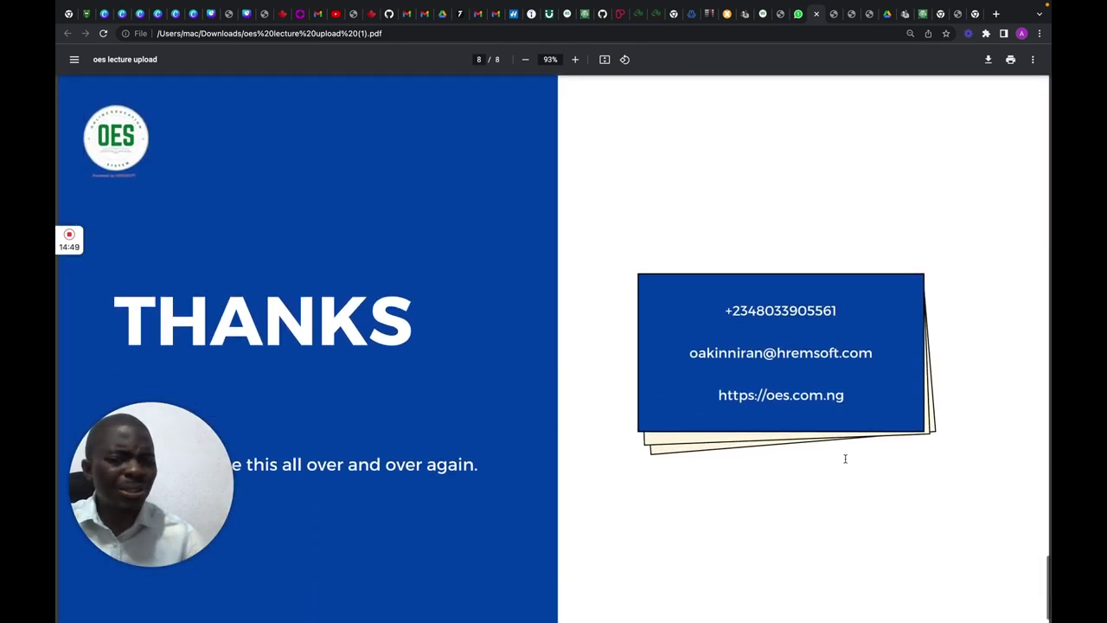